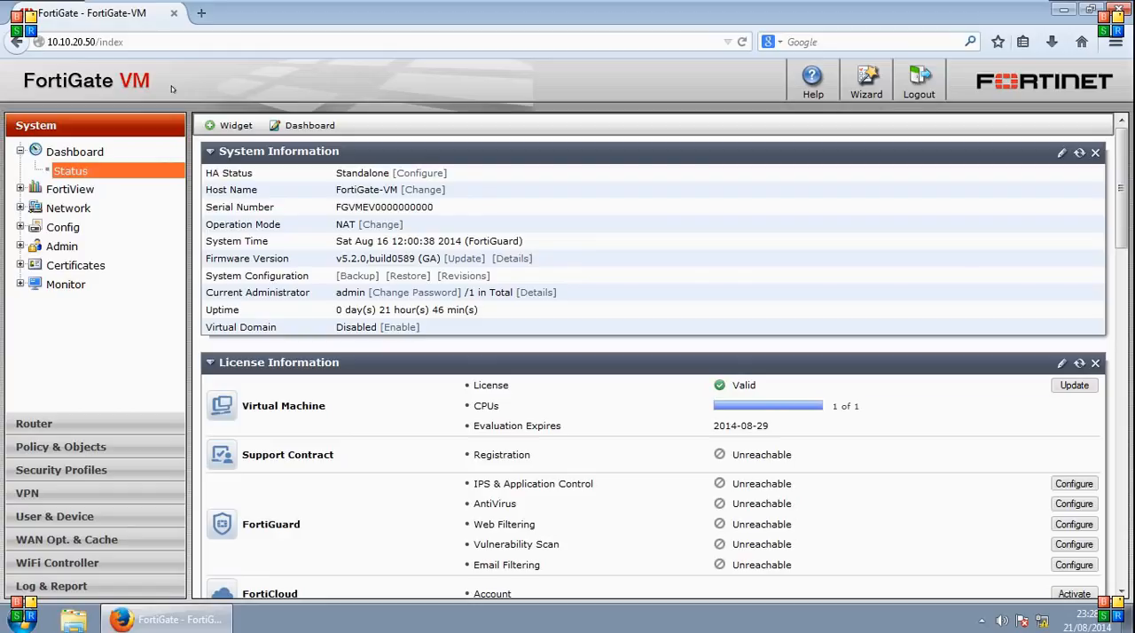
# - Open the IPv4 policies in Section View and review the rules under the WAN-to-DMZ, DMZ-to-WAN and Implicit sections
pyautogui.click(60, 449)
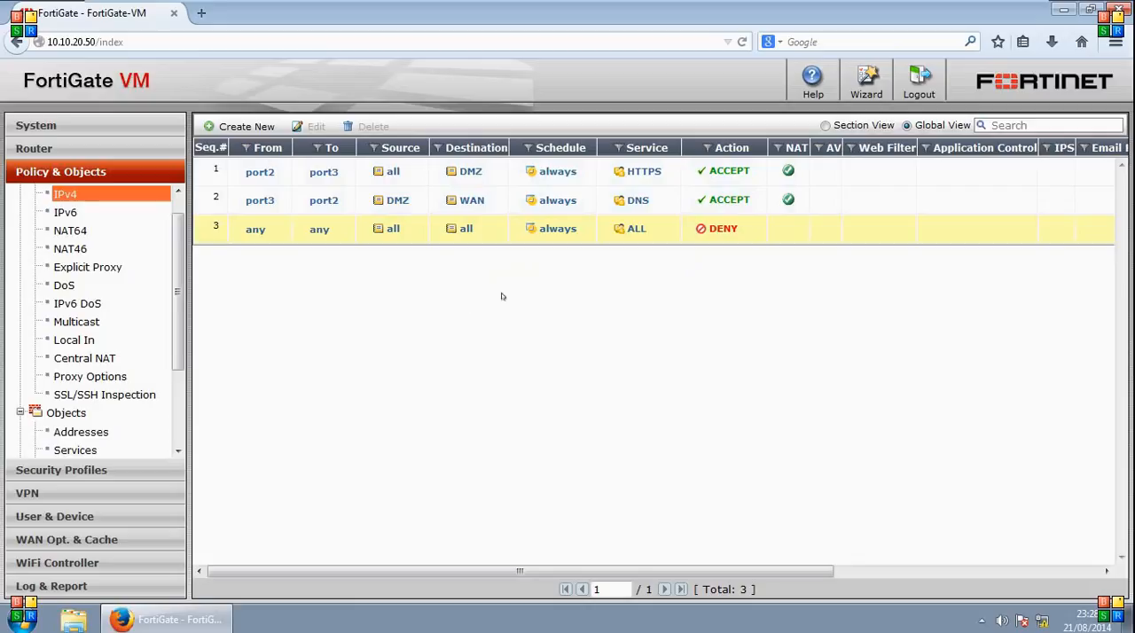
pyautogui.click(825, 125)
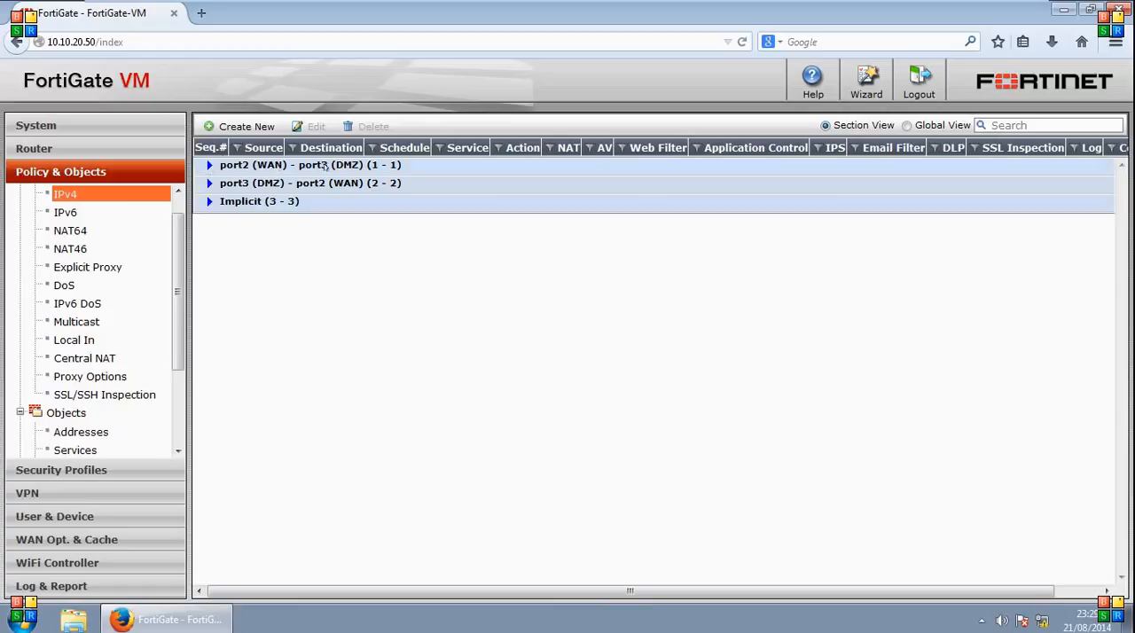
pyautogui.click(207, 166)
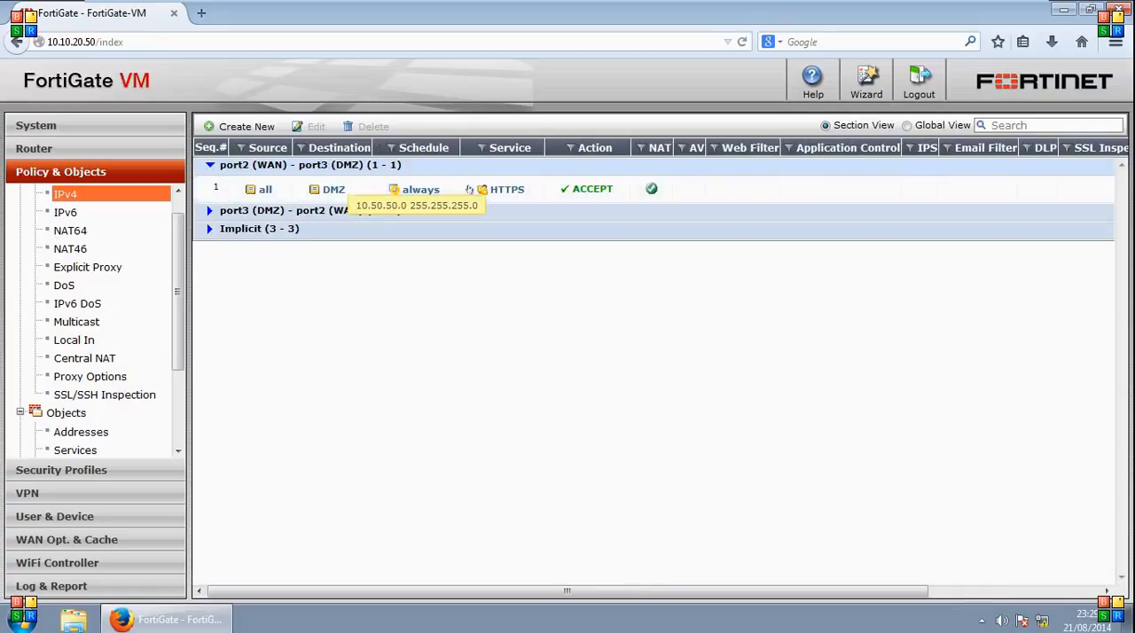
pyautogui.click(208, 165)
pyautogui.click(207, 184)
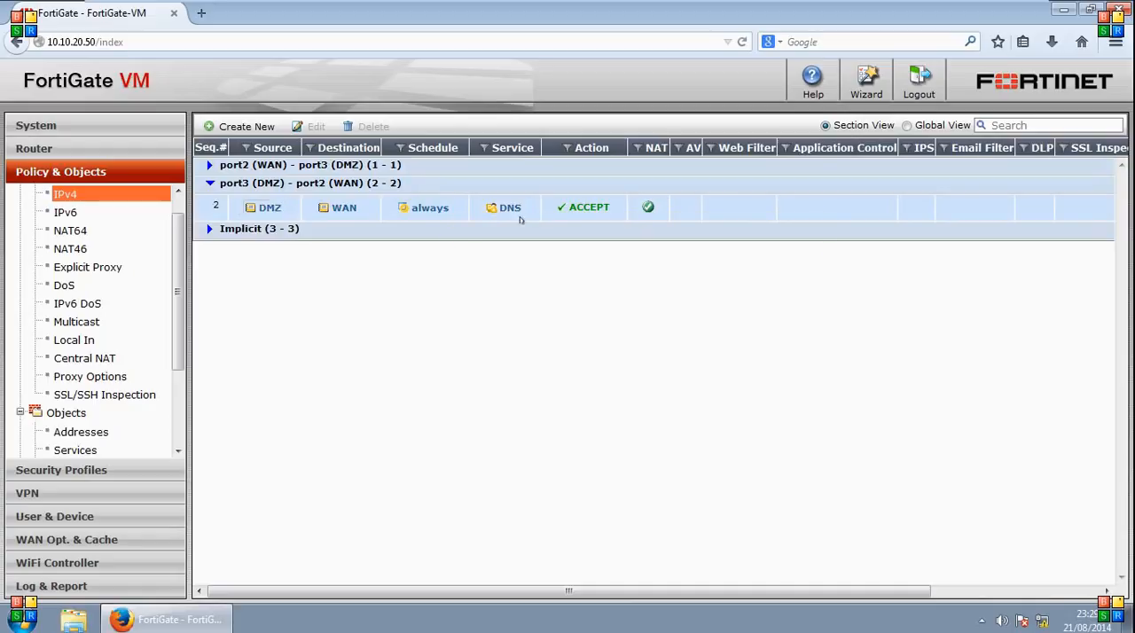
pyautogui.click(206, 182)
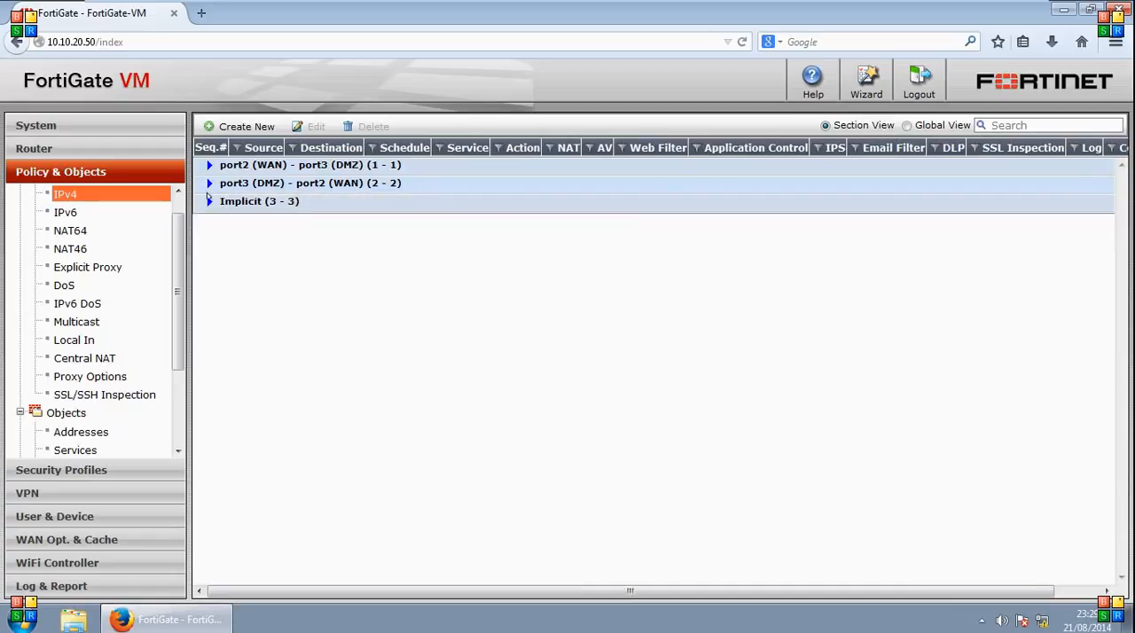
pyautogui.click(206, 202)
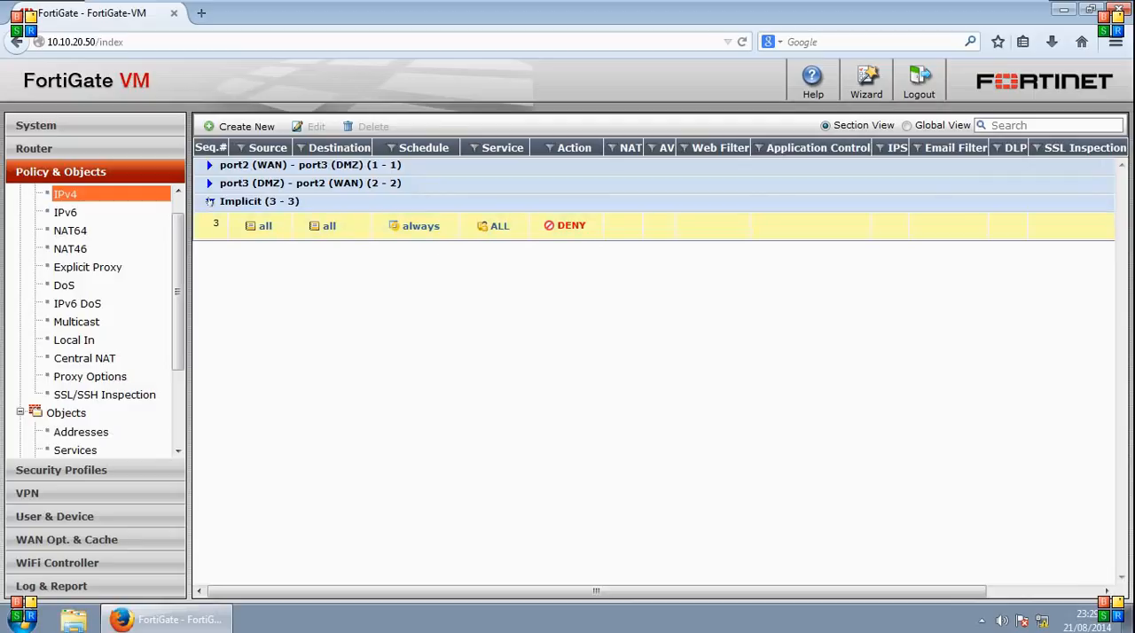
pyautogui.click(209, 202)
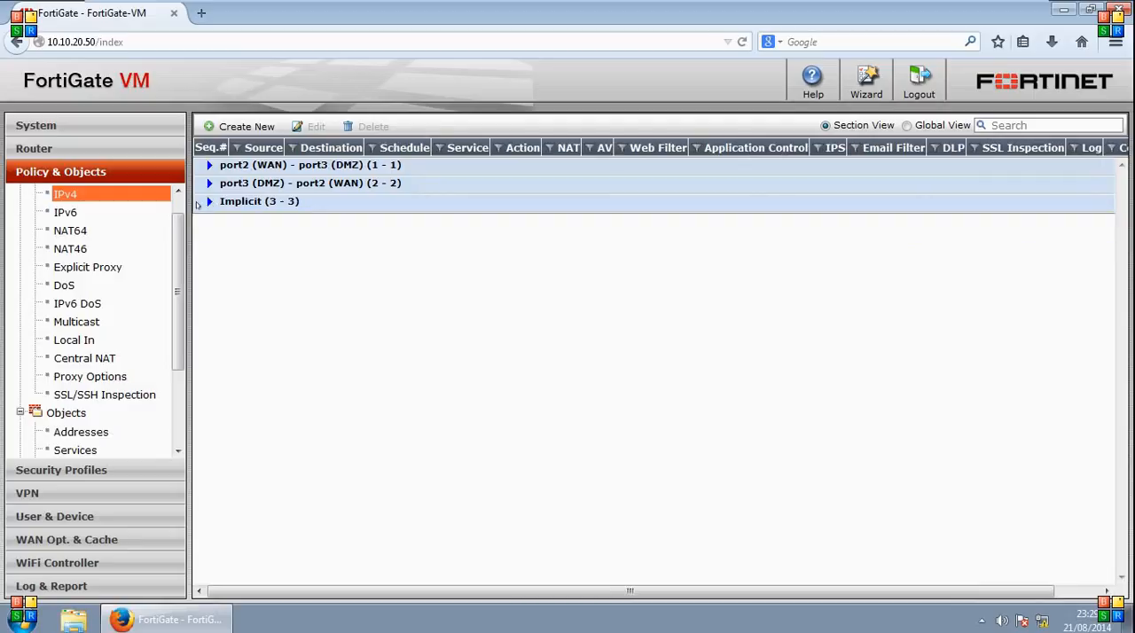
# - Insert a section titled DMZ-WAN-WebServers at the DNS policy under port3 (DMZ) - port2 (WAN) and expand it
pyautogui.click(209, 183)
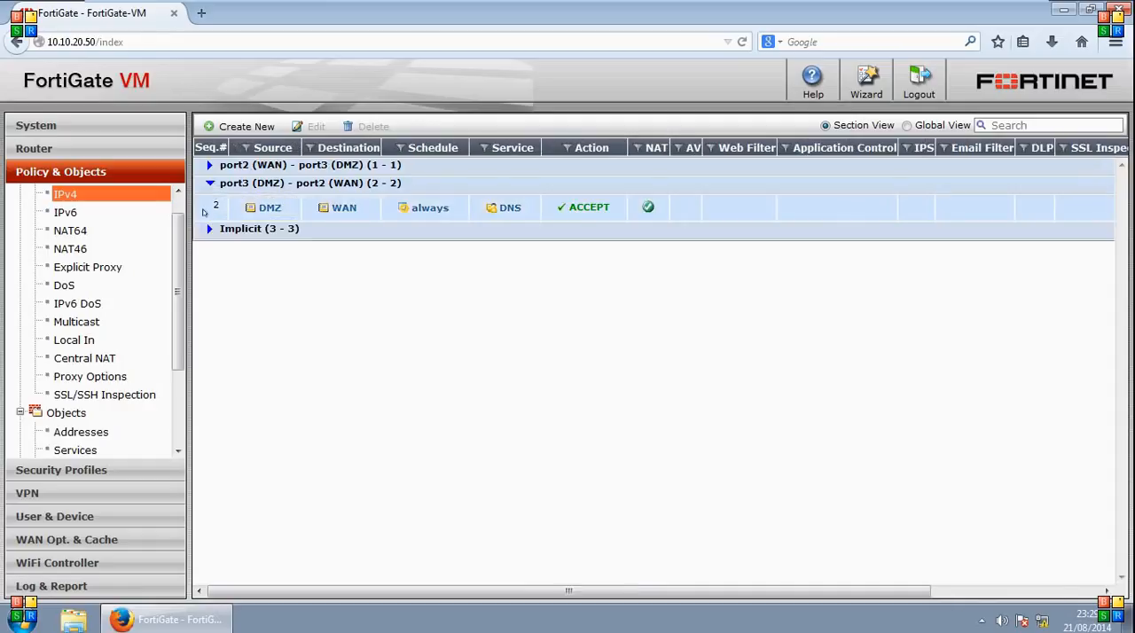
pyautogui.rightClick(205, 204)
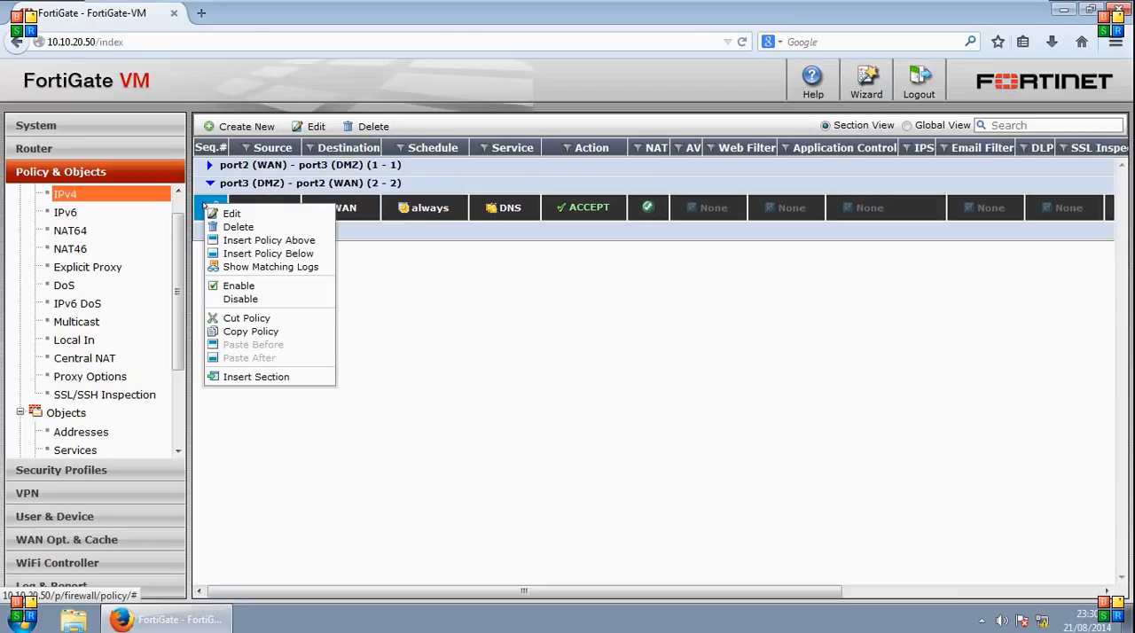
pyautogui.click(248, 377)
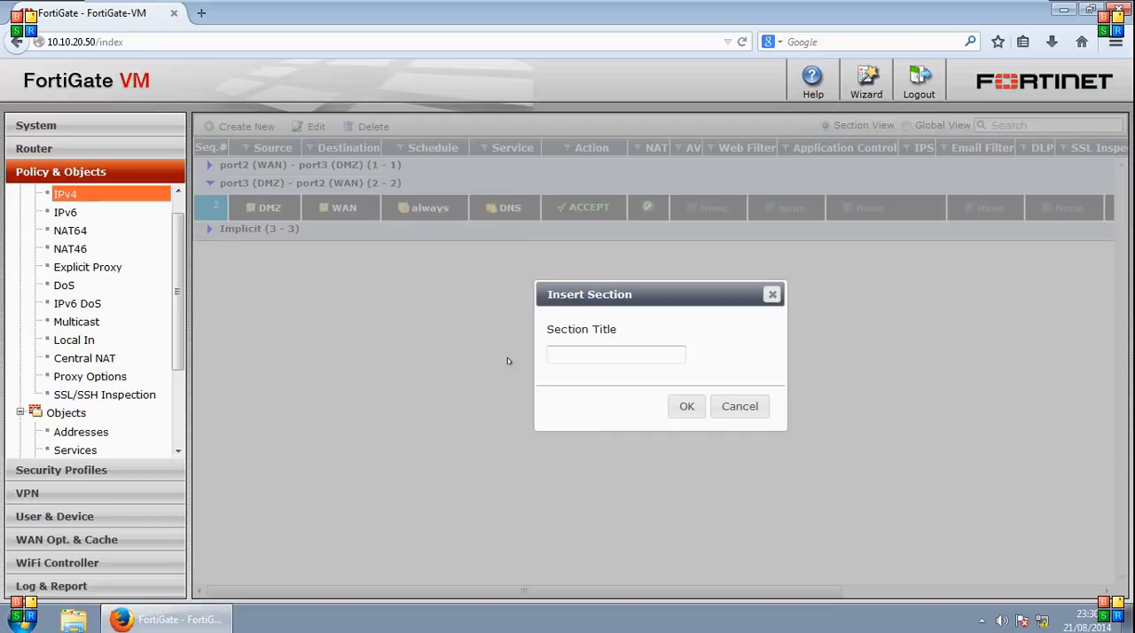
pyautogui.write('DMZ-WAN-WebServer')
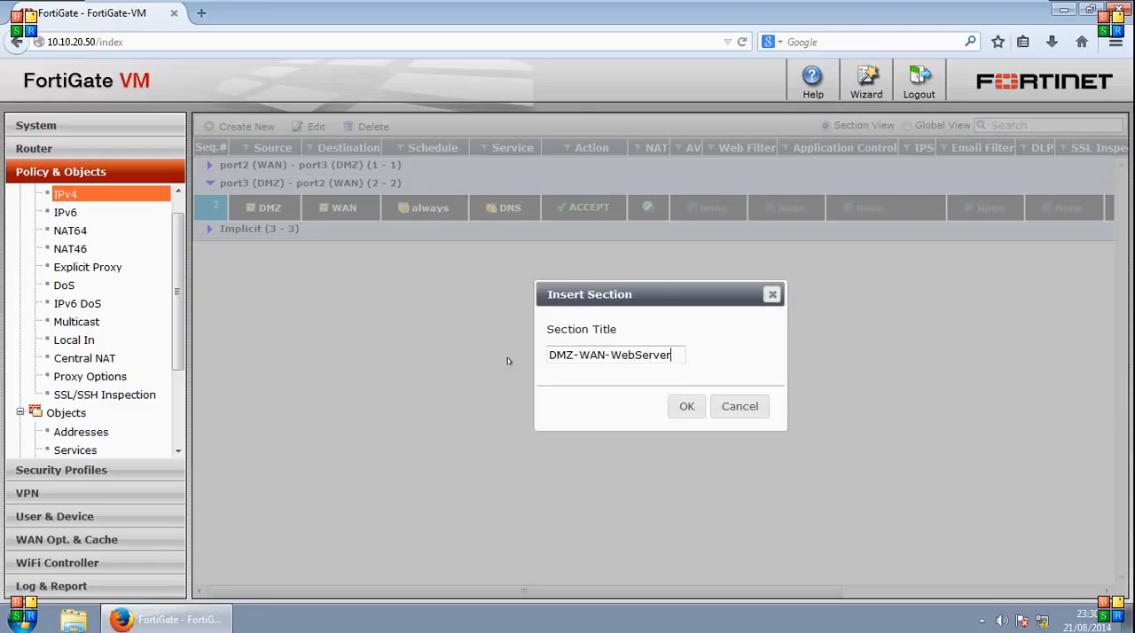
pyautogui.write('s')
pyautogui.click(681, 411)
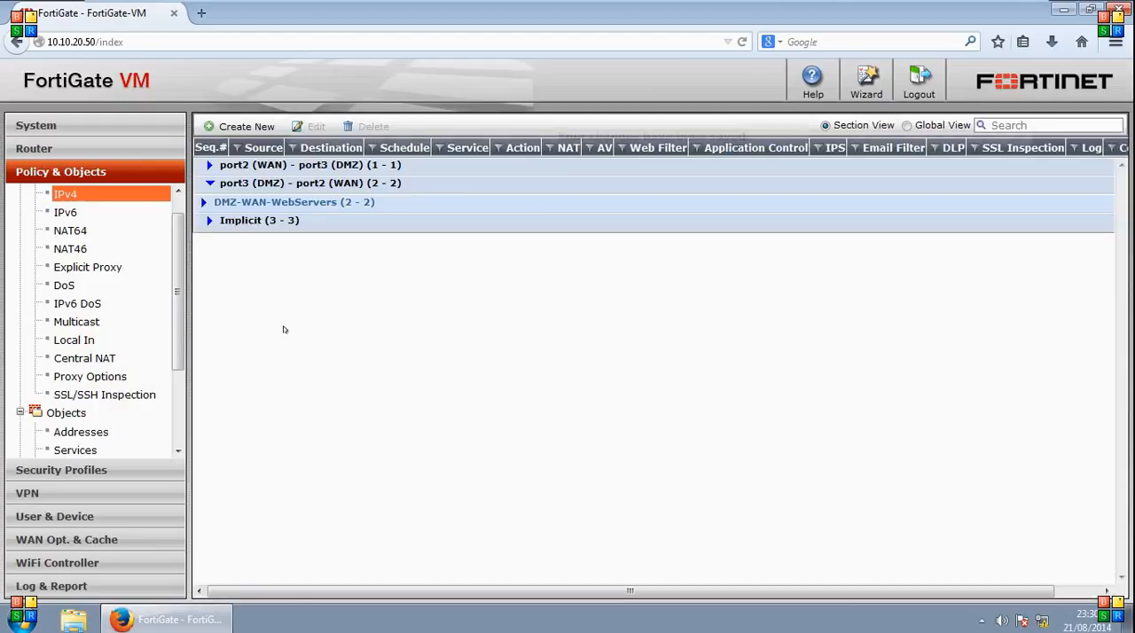
pyautogui.click(204, 202)
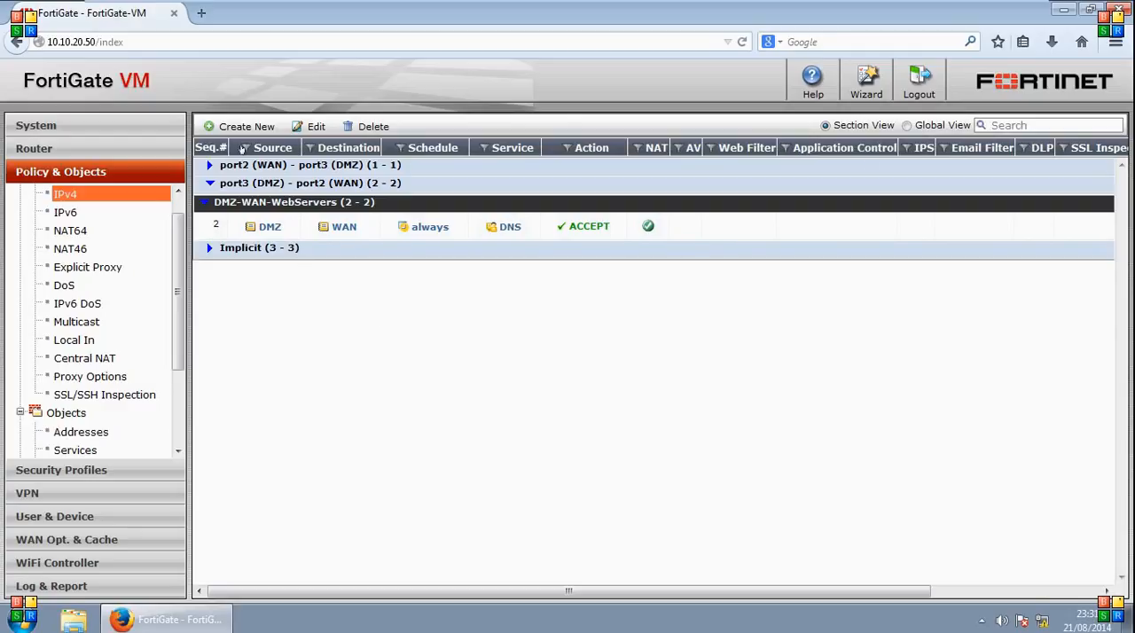
# - Examine the filter options of the Source and Service columns and the list of columns available for the policy table
pyautogui.click(243, 149)
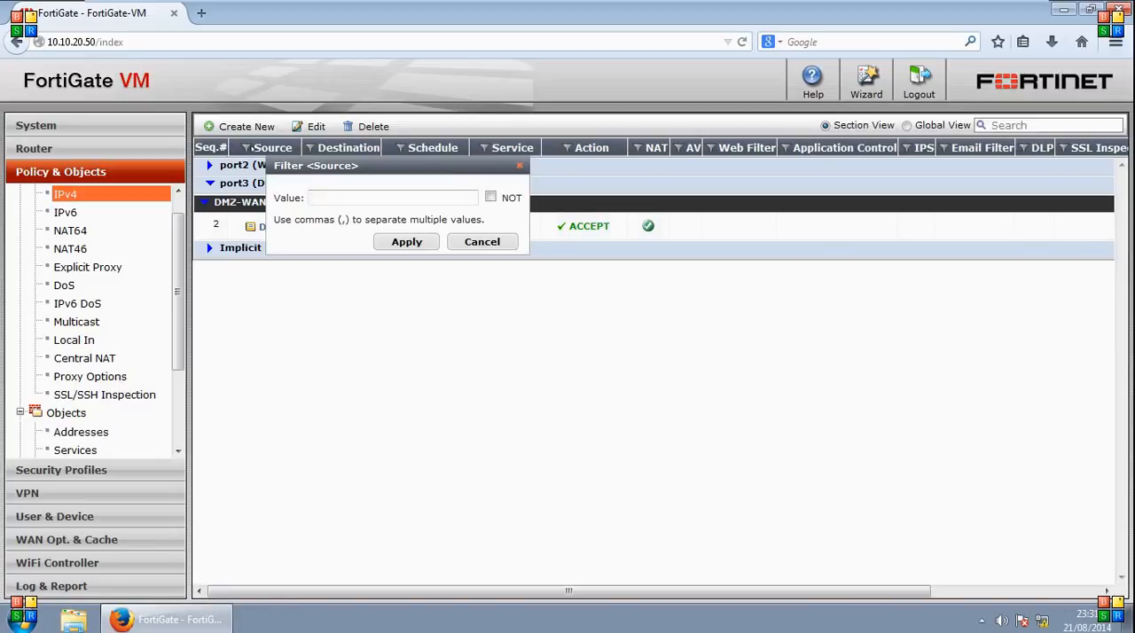
pyautogui.click(486, 243)
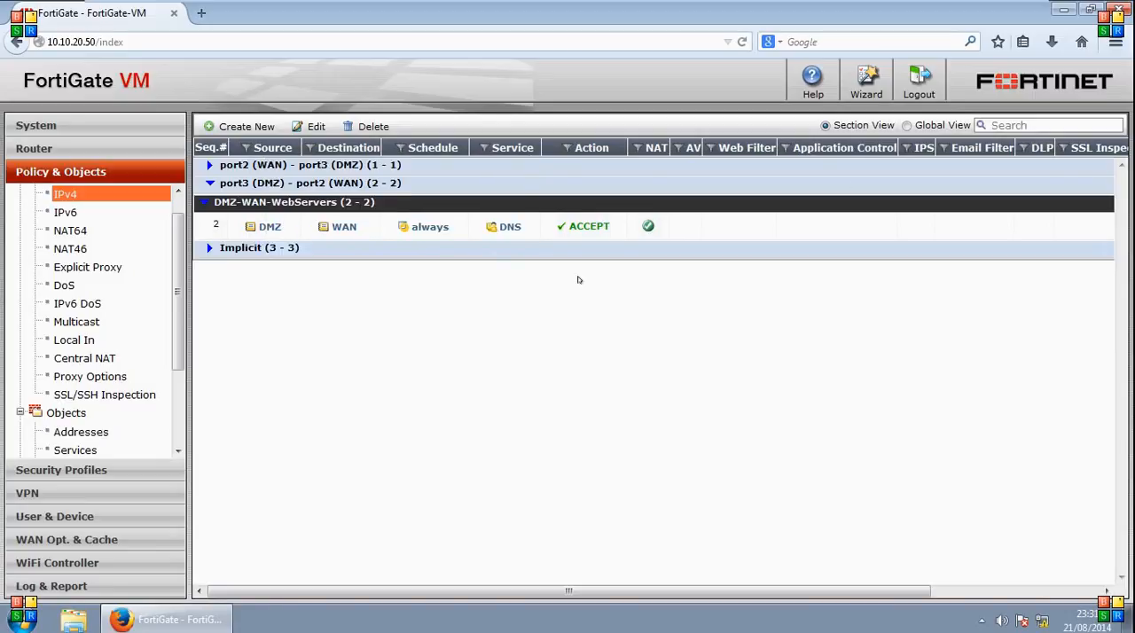
pyautogui.click(483, 147)
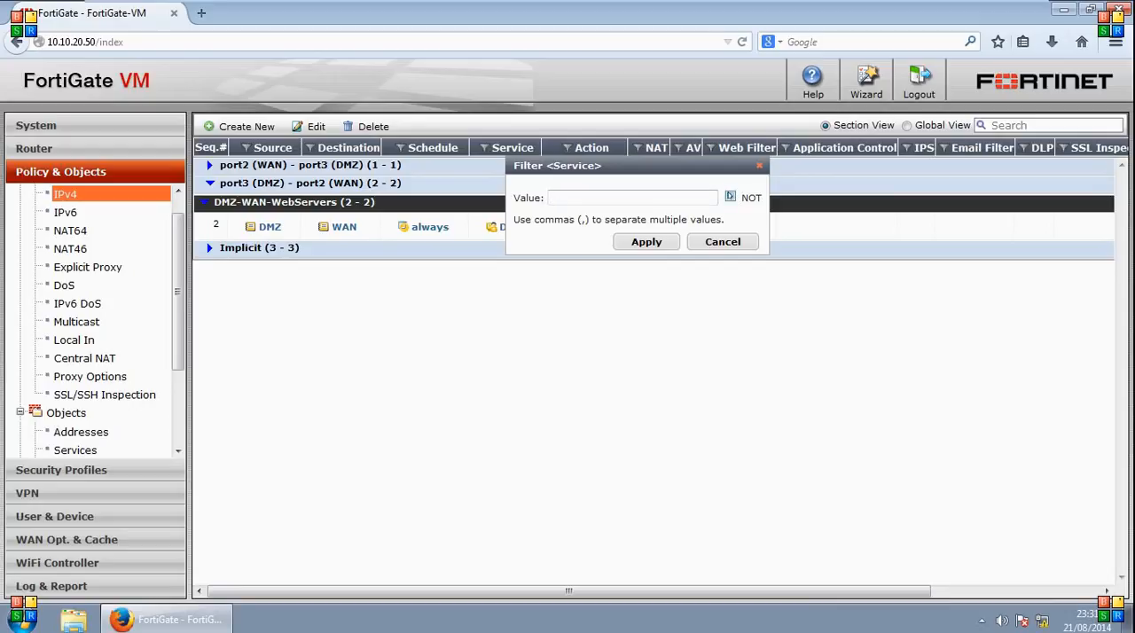
pyautogui.click(723, 242)
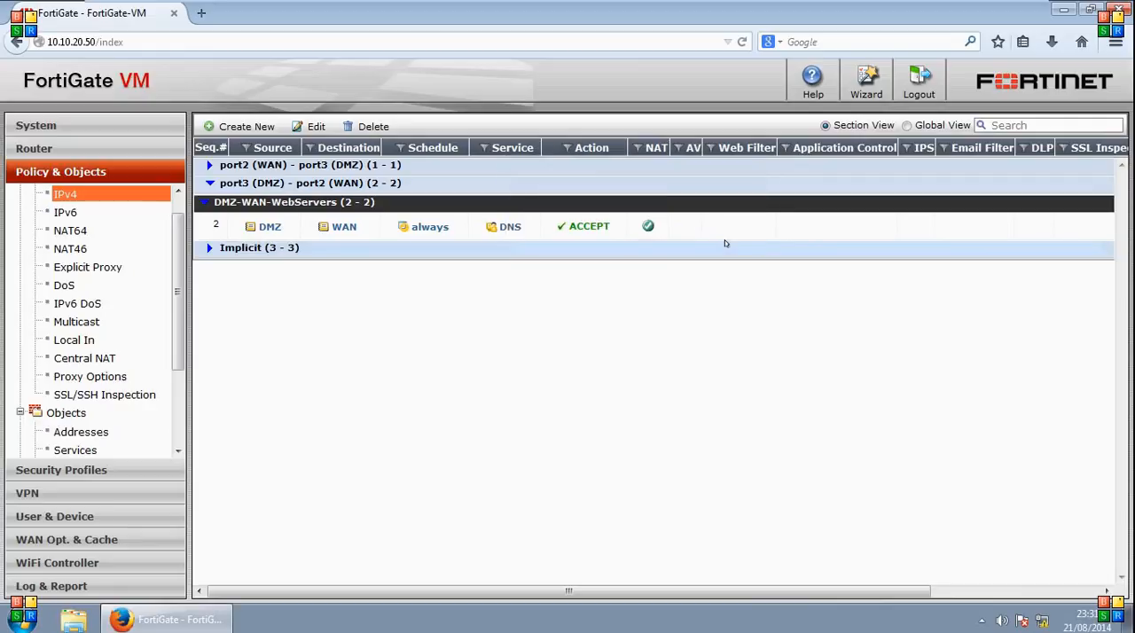
pyautogui.rightClick(384, 149)
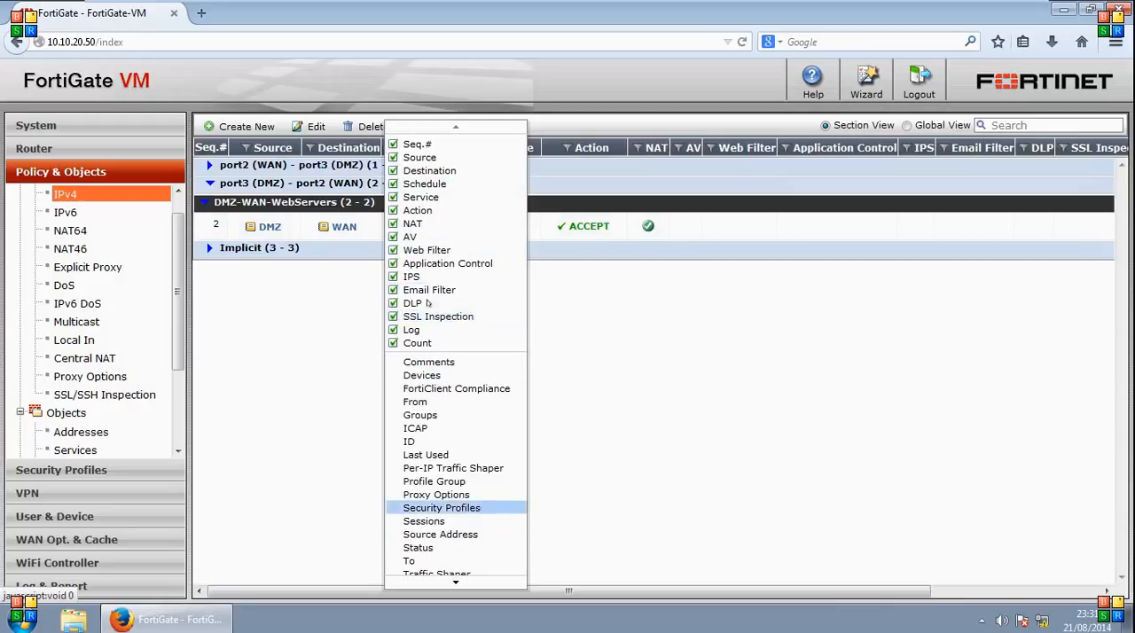
pyautogui.click(652, 343)
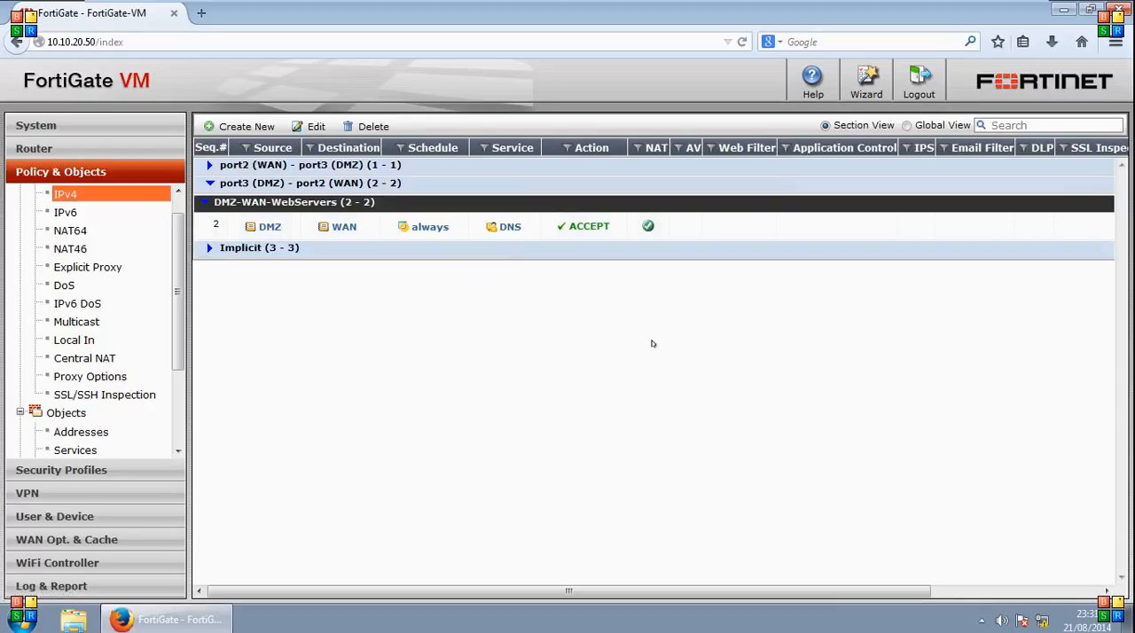
# - Start a new policy with port2 (WAN) as incoming interface and WAN as source address, and check the source user choices
pyautogui.click(246, 128)
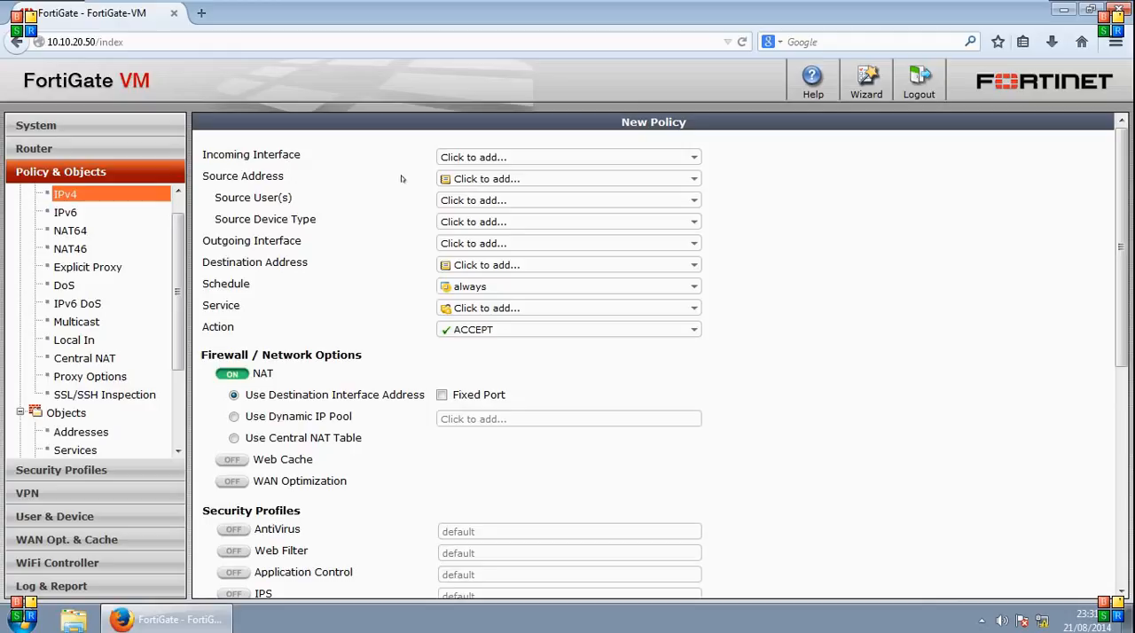
pyautogui.click(694, 156)
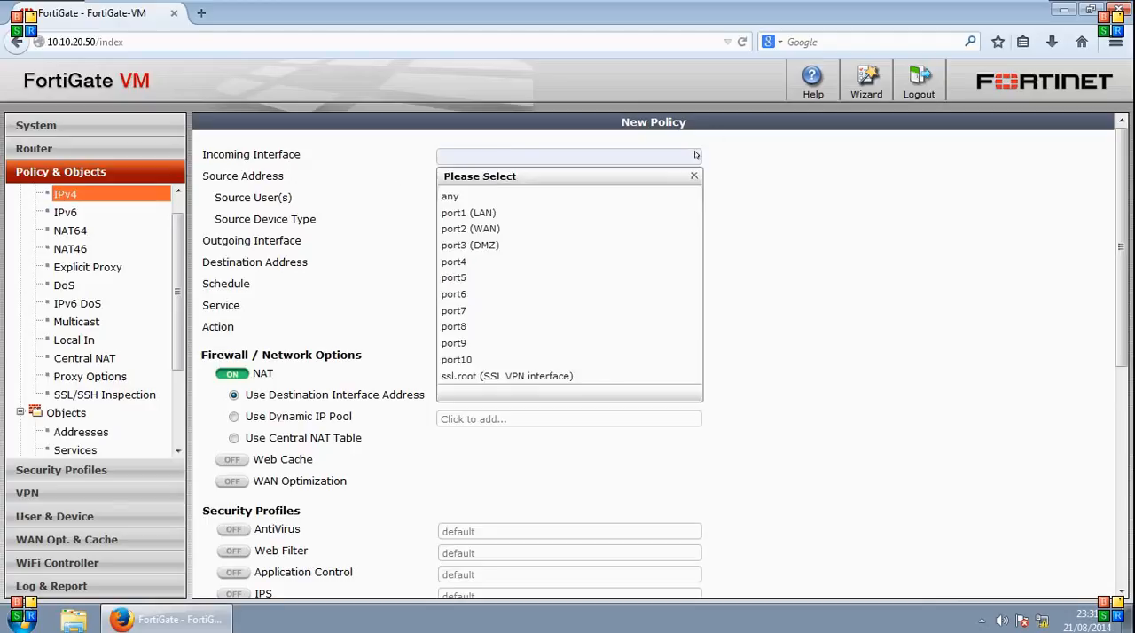
pyautogui.click(469, 229)
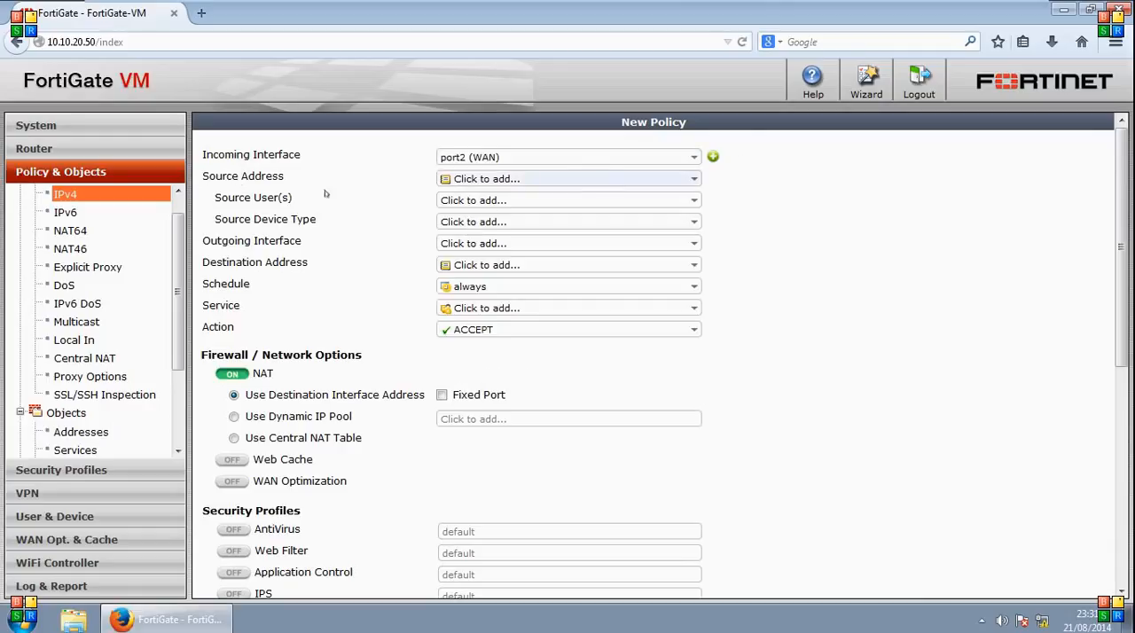
pyautogui.click(693, 180)
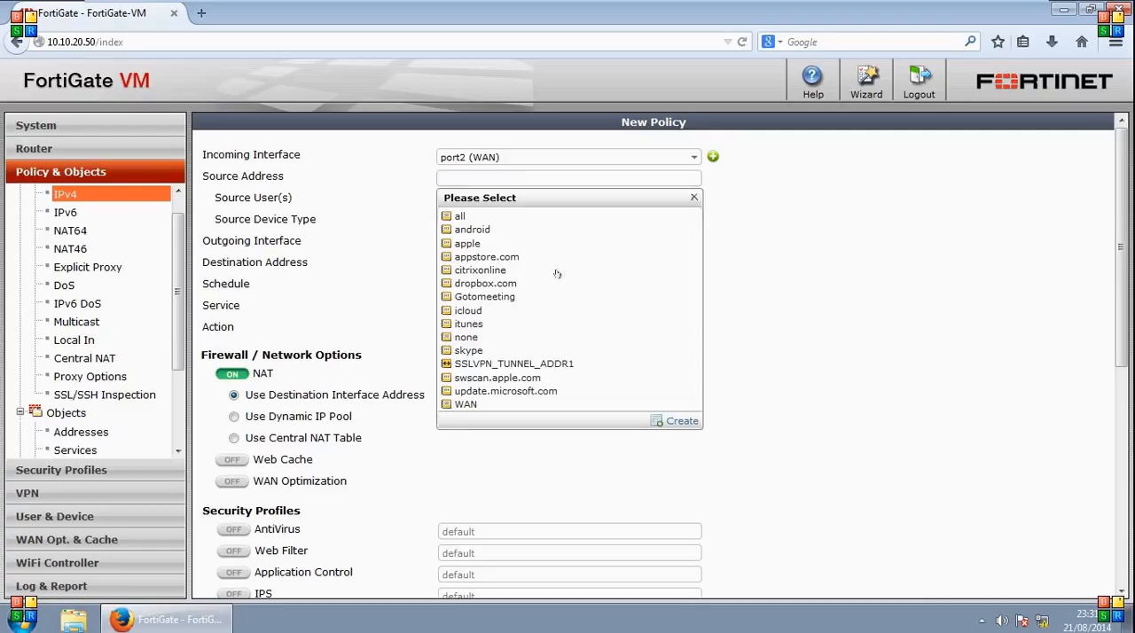
pyautogui.click(464, 404)
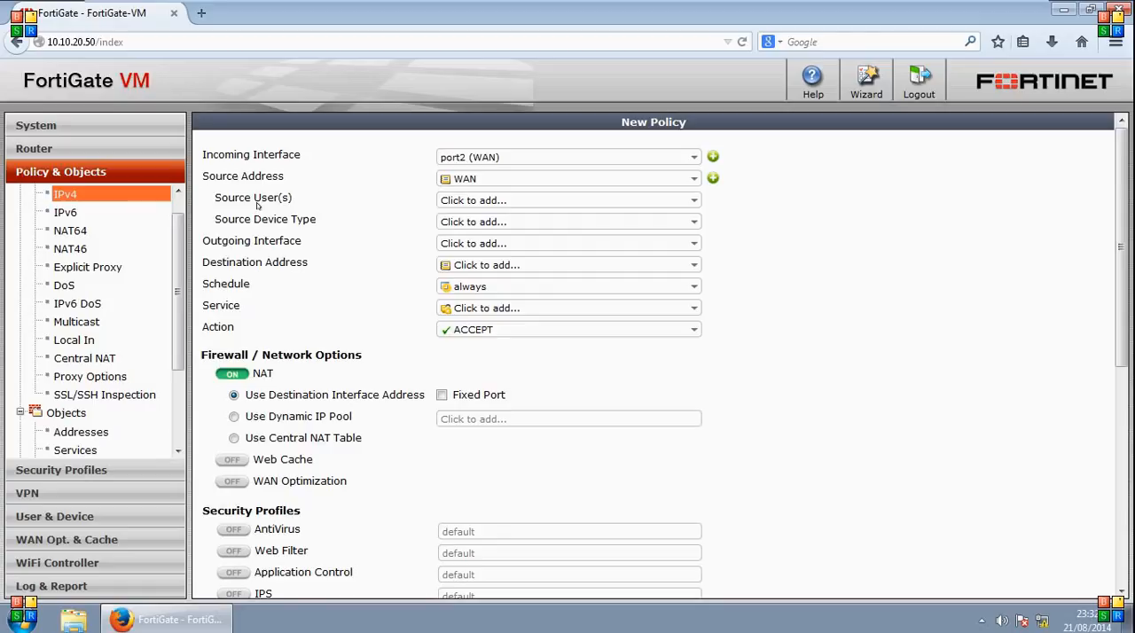
pyautogui.click(693, 201)
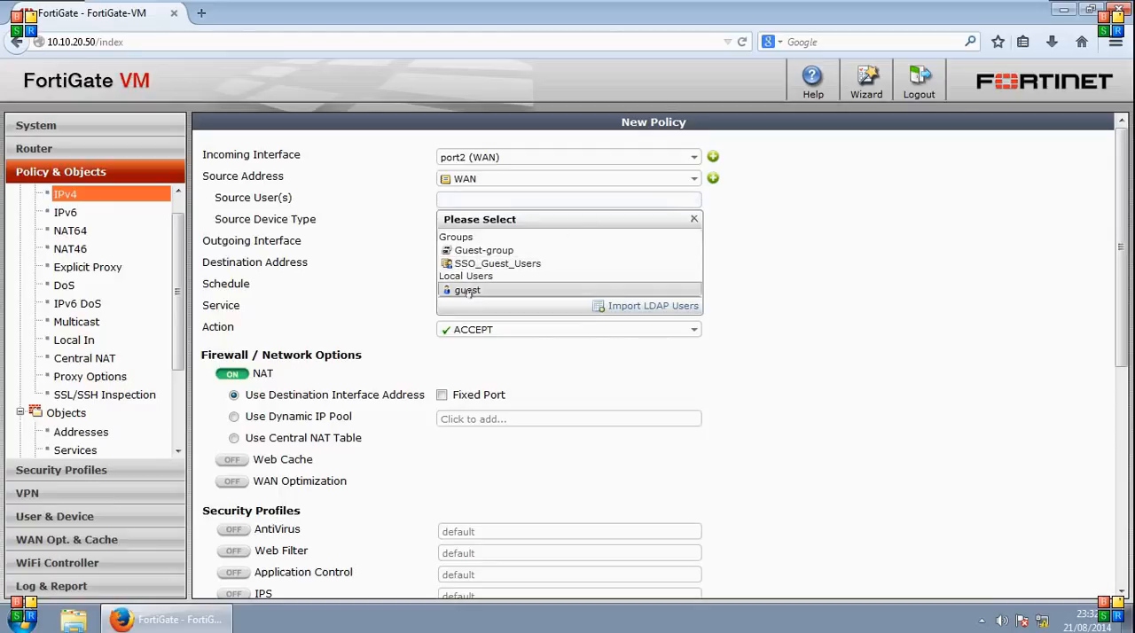
pyautogui.click(324, 213)
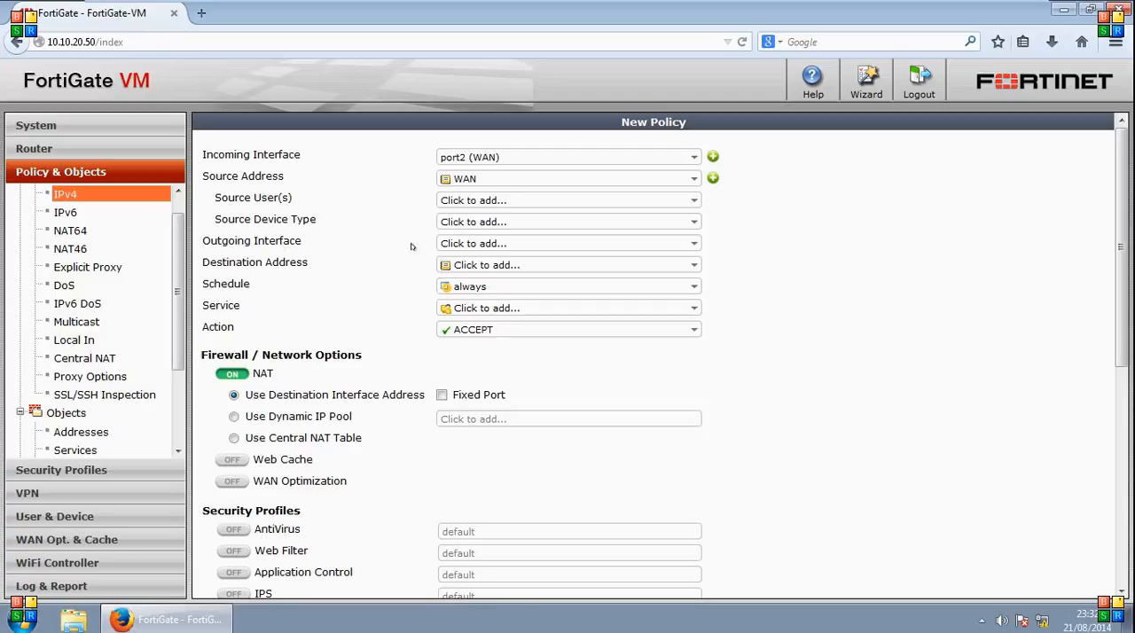
# - Set the new policy's outgoing interface to port1 (LAN) and its destination address to LAN
pyautogui.click(690, 244)
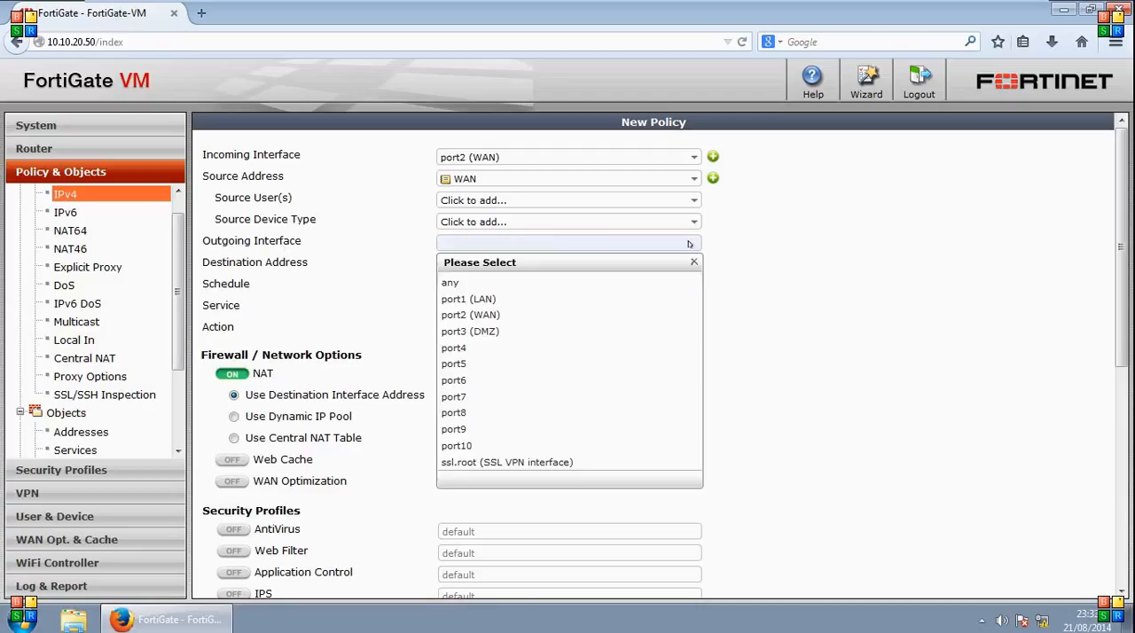
pyautogui.click(490, 299)
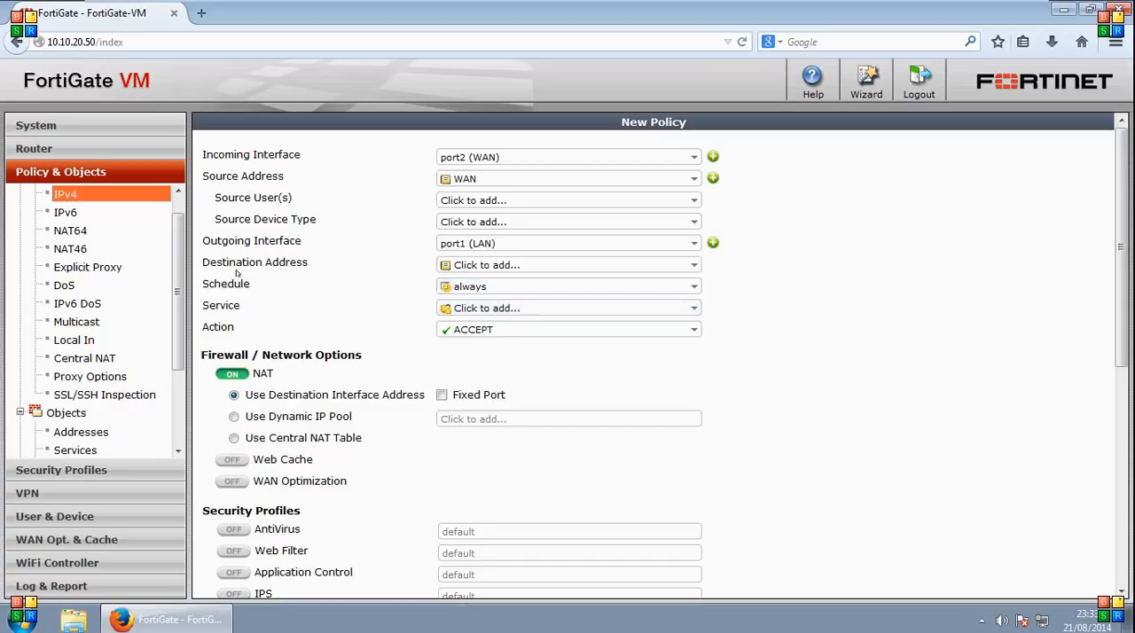
pyautogui.click(695, 268)
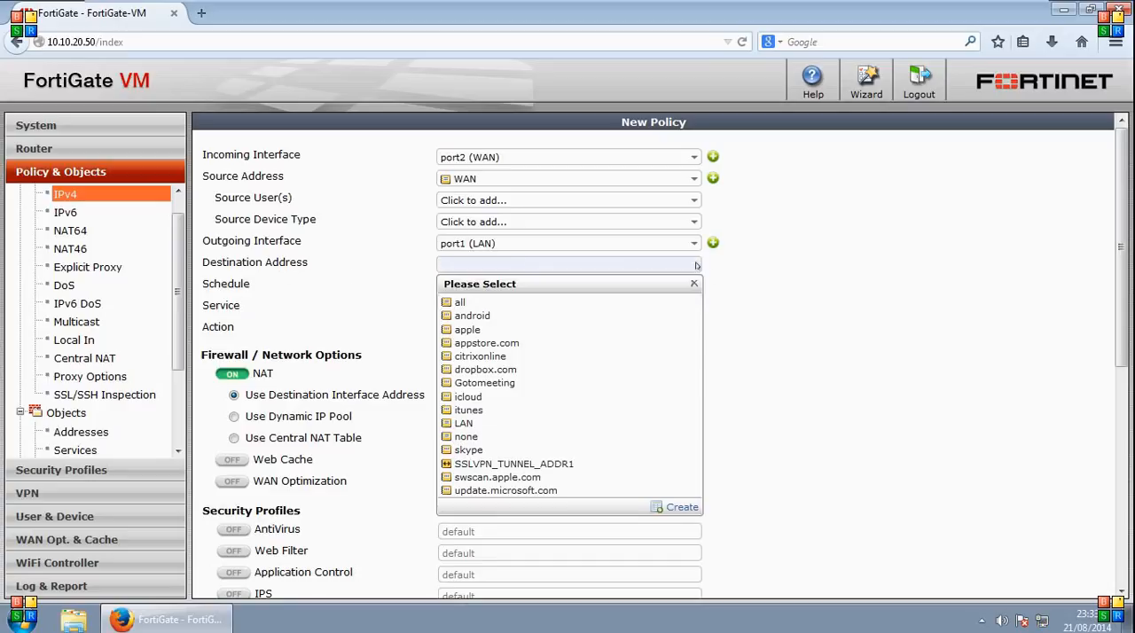
pyautogui.click(463, 424)
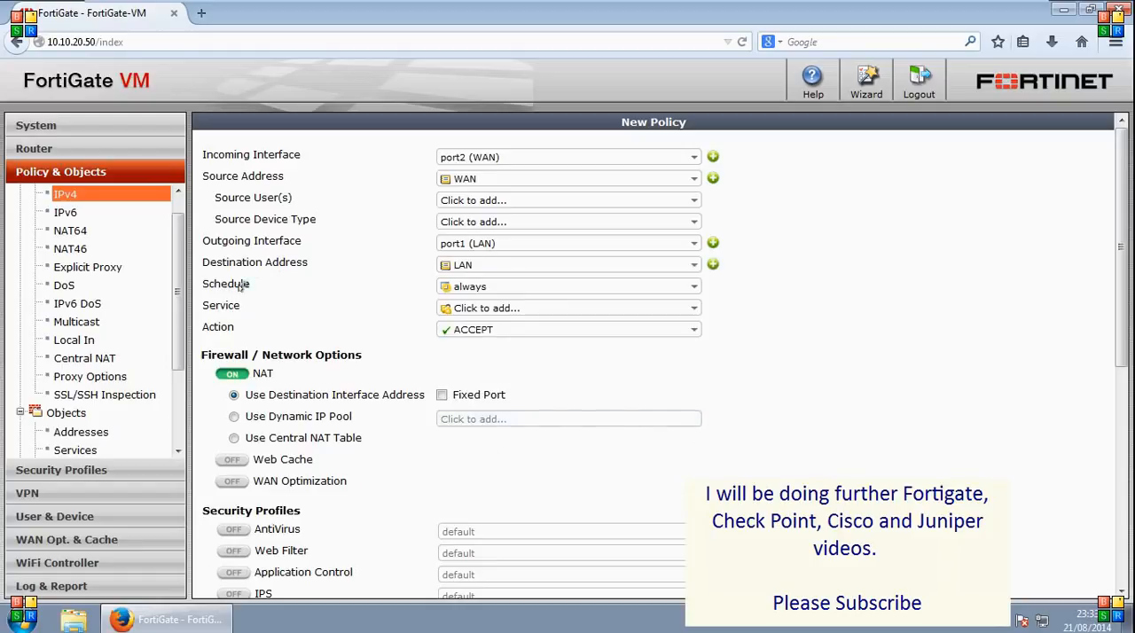
# - Examine the schedule and action choices for the new policy, along with its NAT and security profile options
pyautogui.click(695, 288)
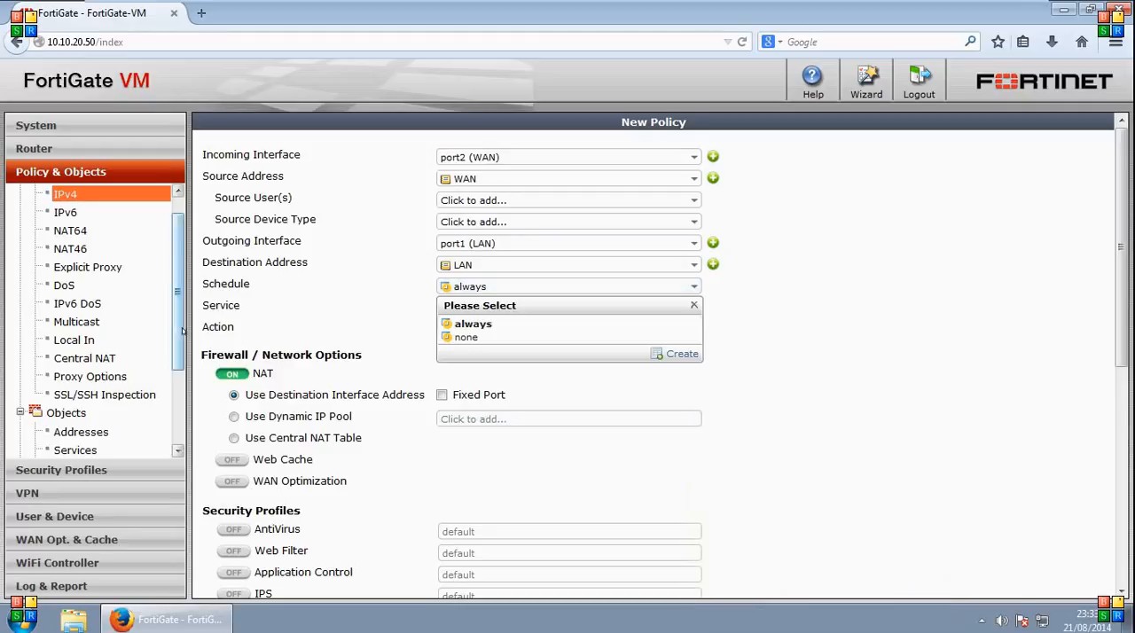
pyautogui.scroll(-2, 169, 391)
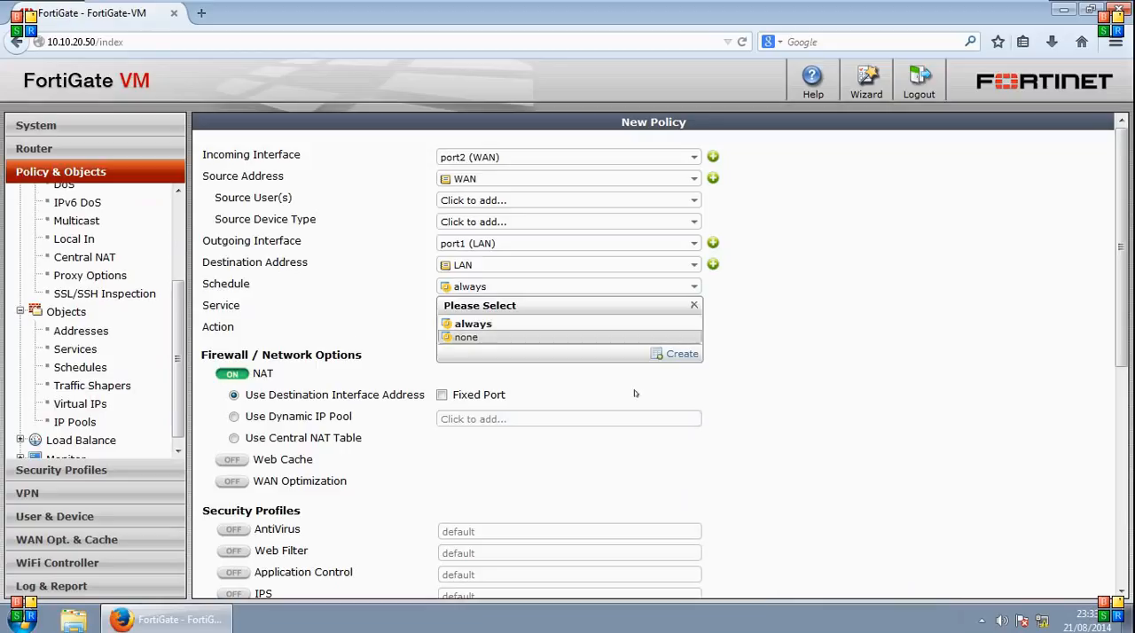
pyautogui.click(745, 341)
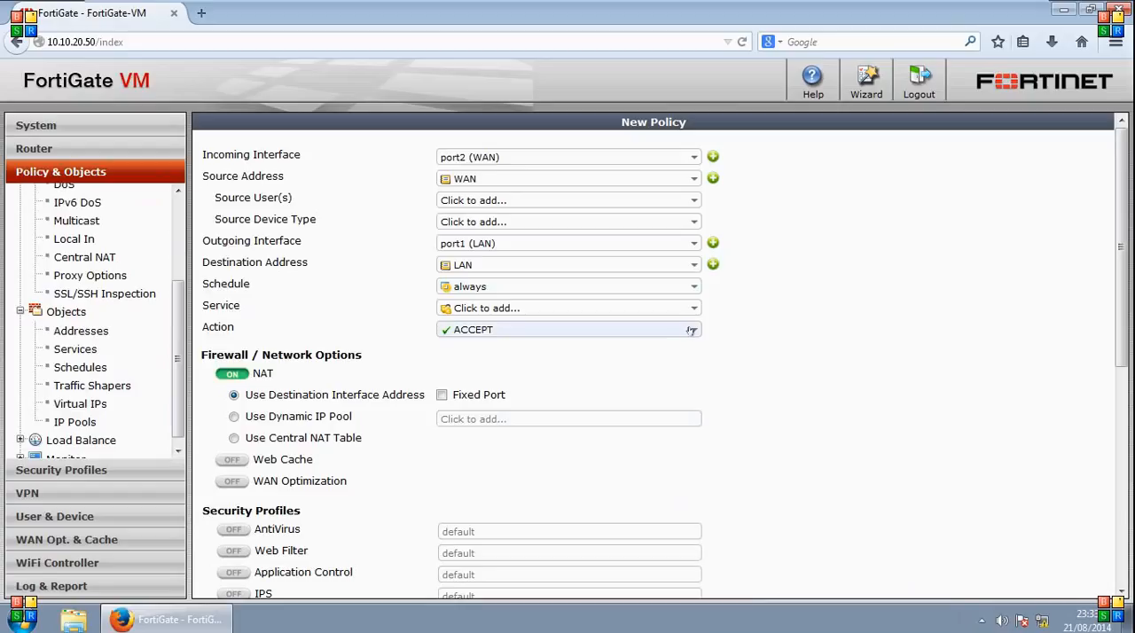
pyautogui.click(691, 330)
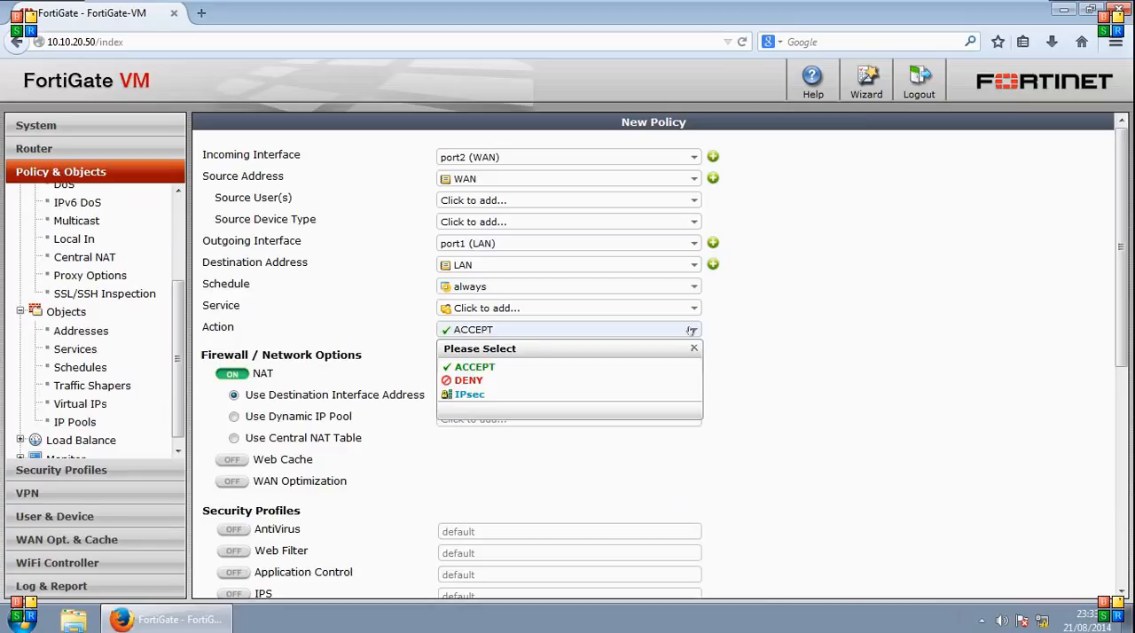
pyautogui.click(791, 330)
pyautogui.moveTo(1124, 197); pyautogui.dragTo(1124, 310)
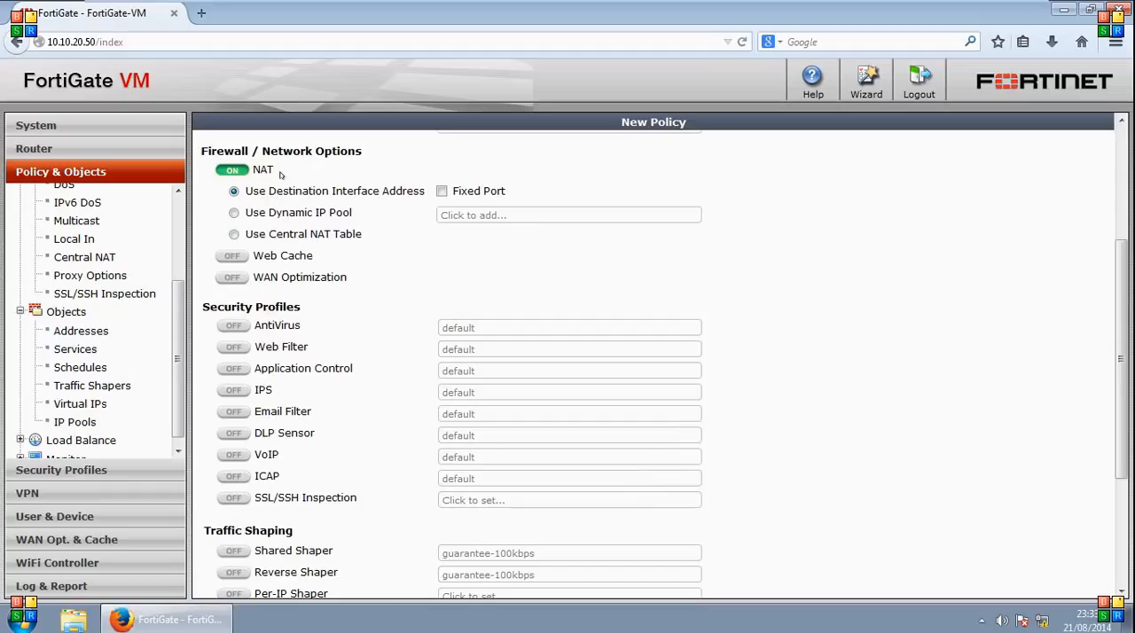
# - Examine the policy's NAT switch and the One-to-One, Fixed Port Range and Port Block Allocation types for a dynamic IP pool, without creating one
pyautogui.click(232, 170)
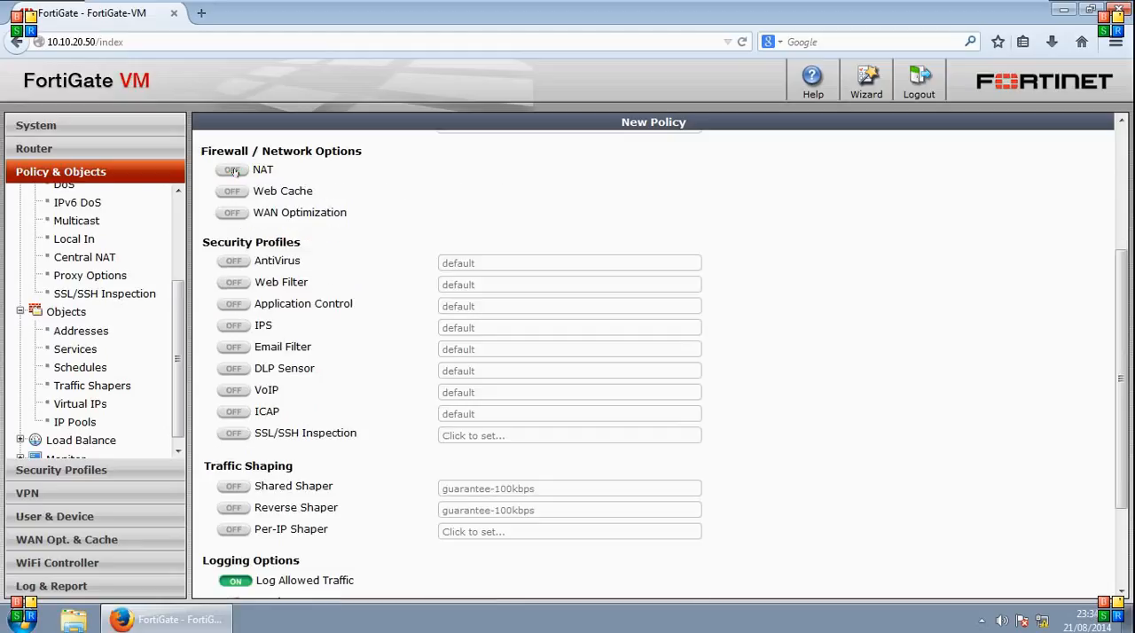
pyautogui.click(232, 170)
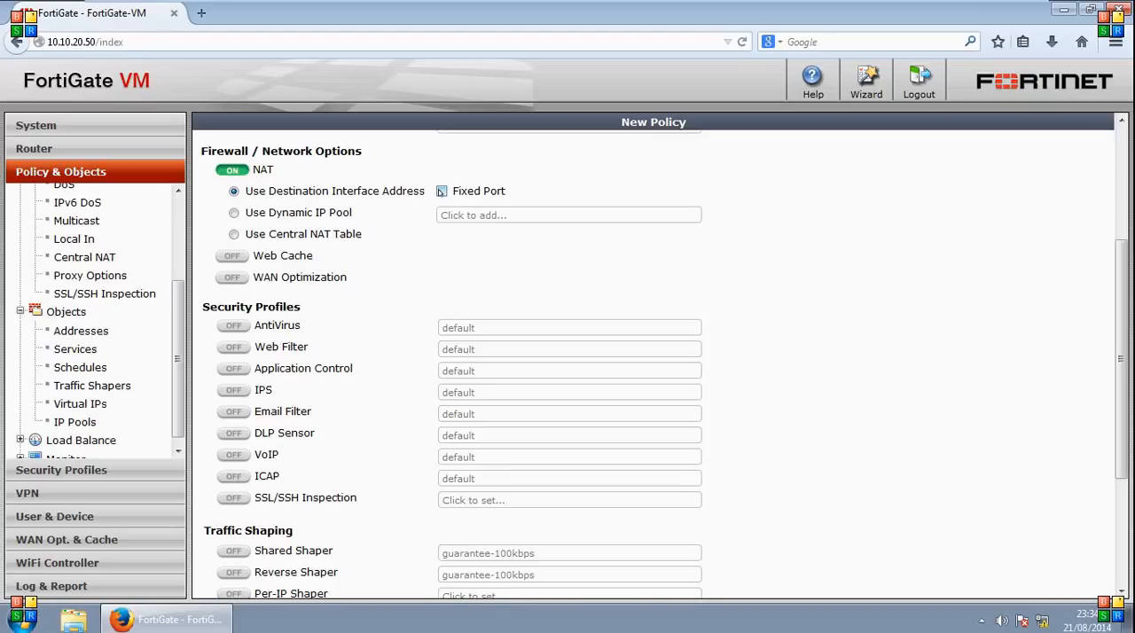
pyautogui.click(234, 213)
pyautogui.click(693, 215)
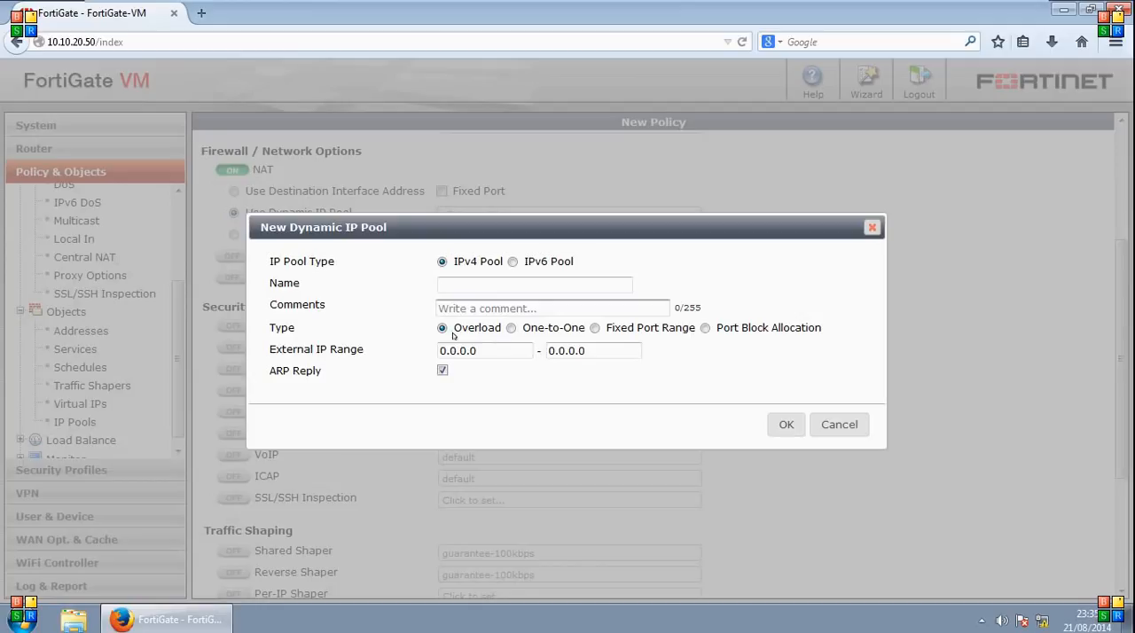
pyautogui.click(511, 328)
pyautogui.click(594, 328)
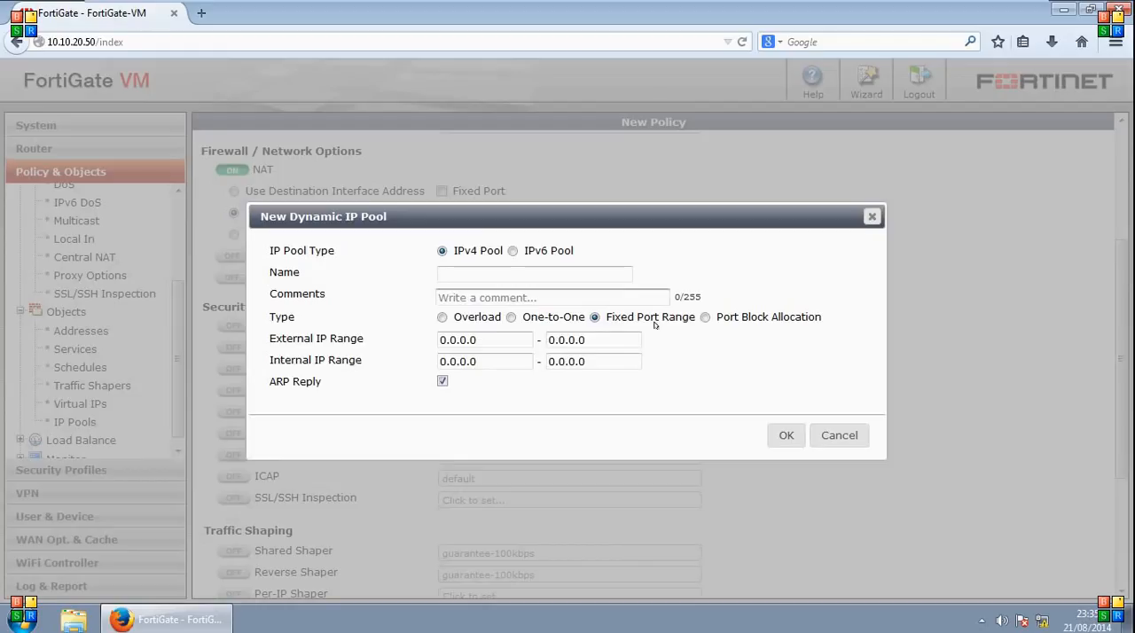
pyautogui.click(705, 317)
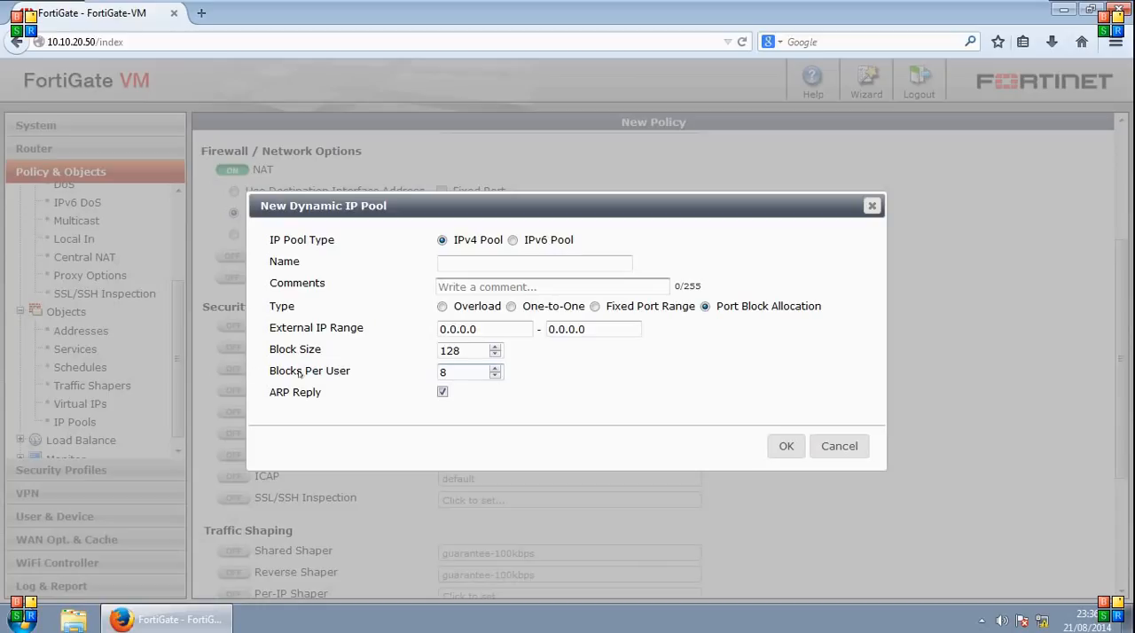
pyautogui.click(839, 447)
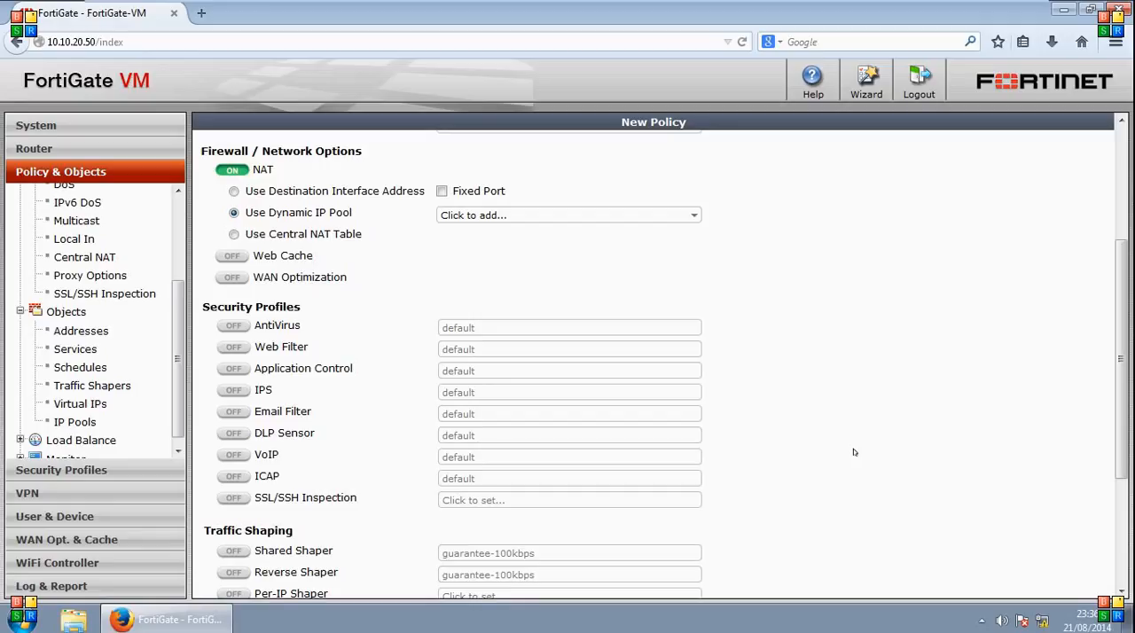
# - Set the policy's NAT to use the central NAT table, check the Web Cache option and enable WAN Optimization
pyautogui.click(234, 234)
pyautogui.click(231, 256)
pyautogui.click(231, 256)
pyautogui.click(230, 277)
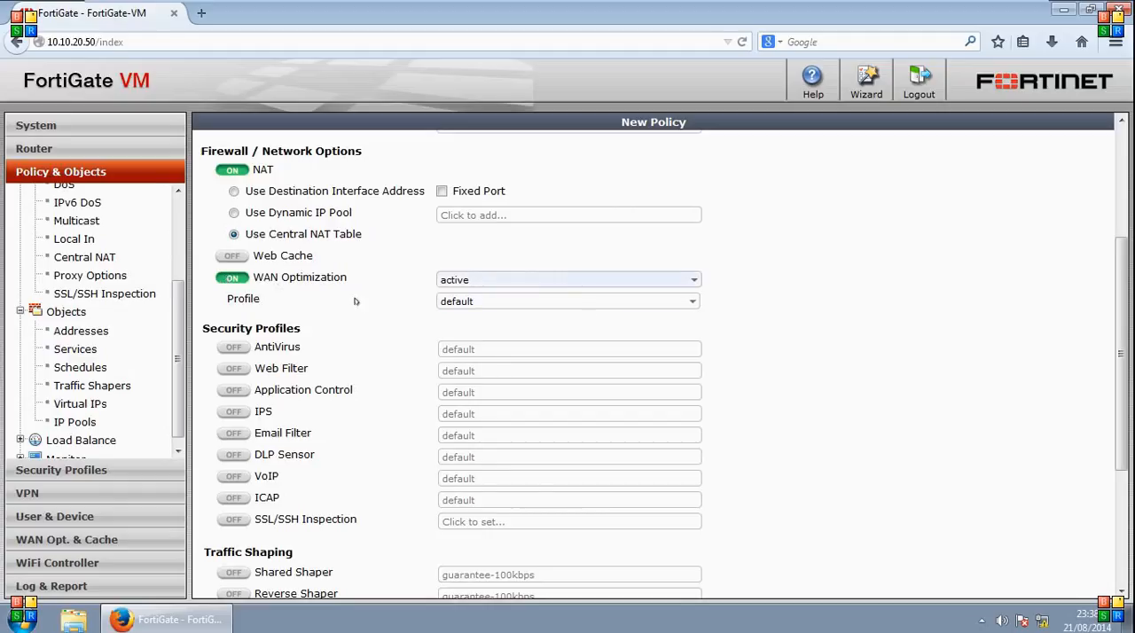
# - Examine the WAN Optimization mode choices and the settings for a new WAN optimization profile, without creating one
pyautogui.click(693, 280)
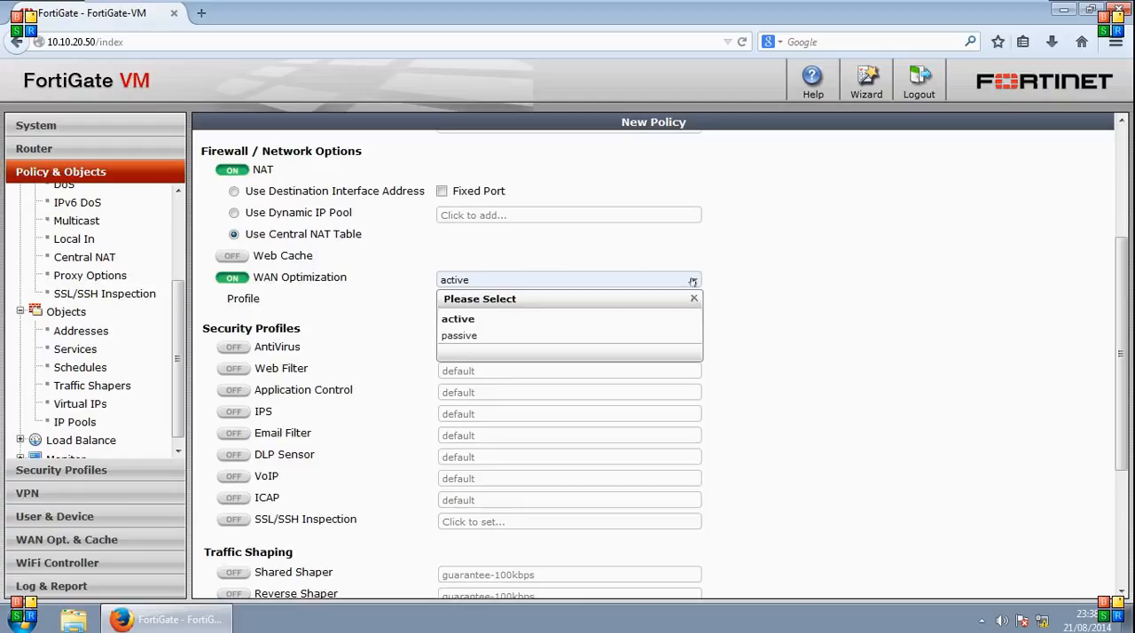
pyautogui.click(693, 281)
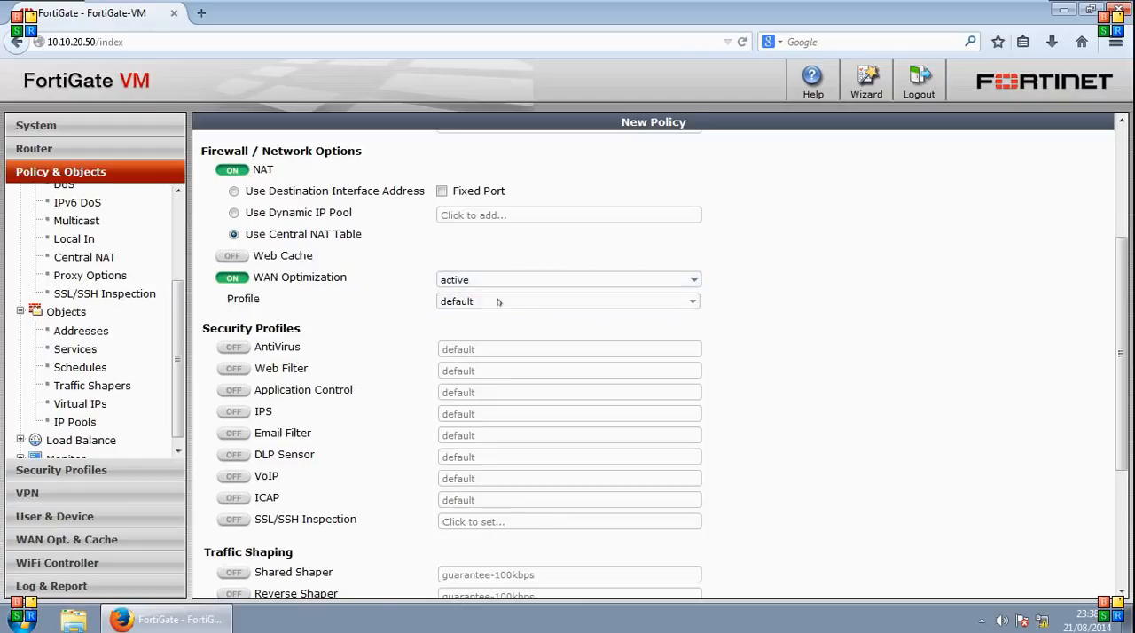
pyautogui.click(684, 301)
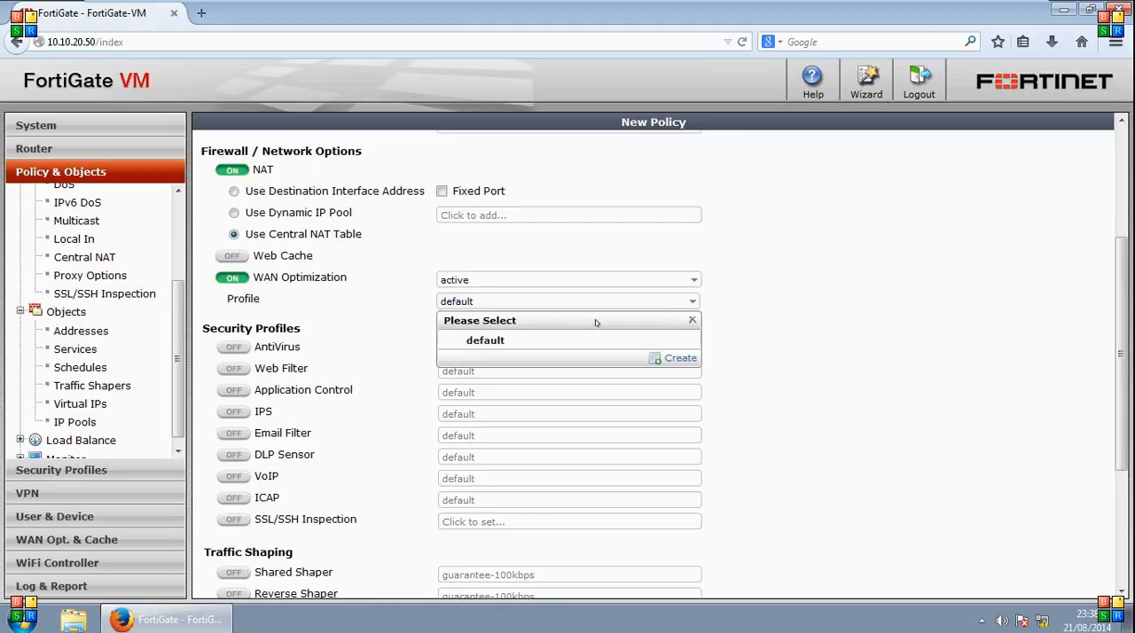
pyautogui.click(678, 357)
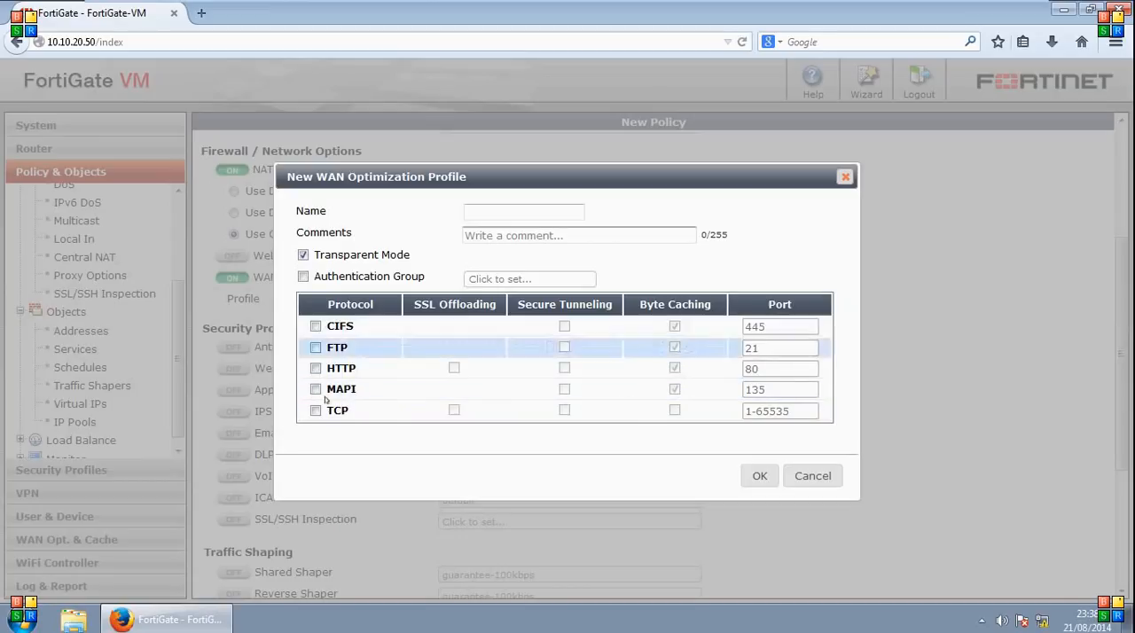
pyautogui.click(846, 177)
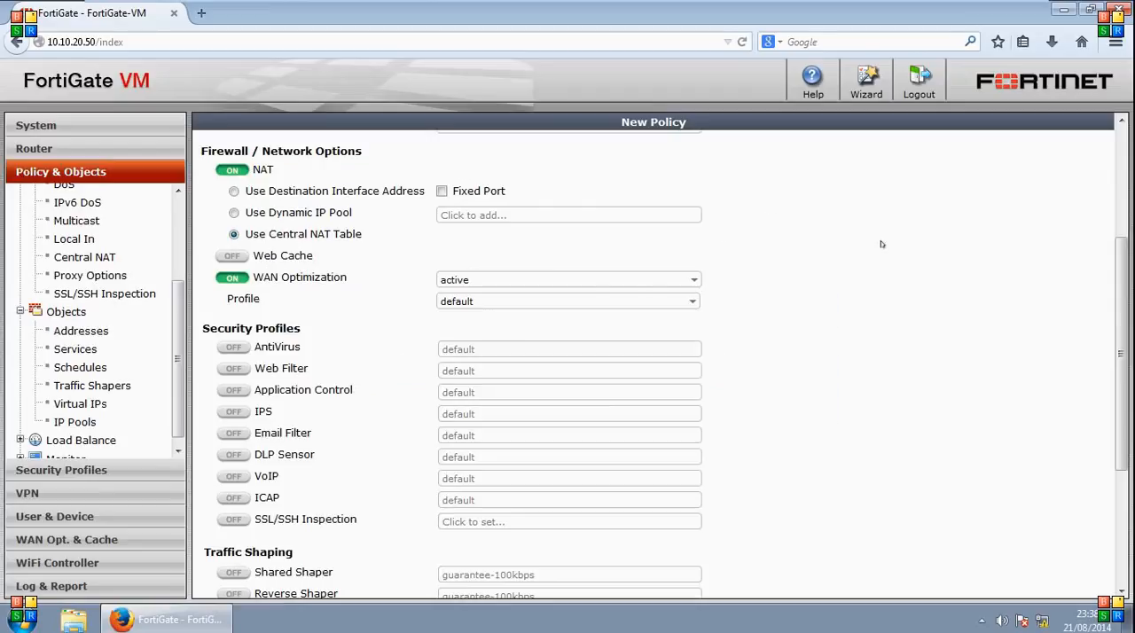
# - Examine the security profile, traffic shaping and logging options, checking Log Allowed Traffic both off and on
pyautogui.moveTo(1123, 273); pyautogui.dragTo(1122, 359)
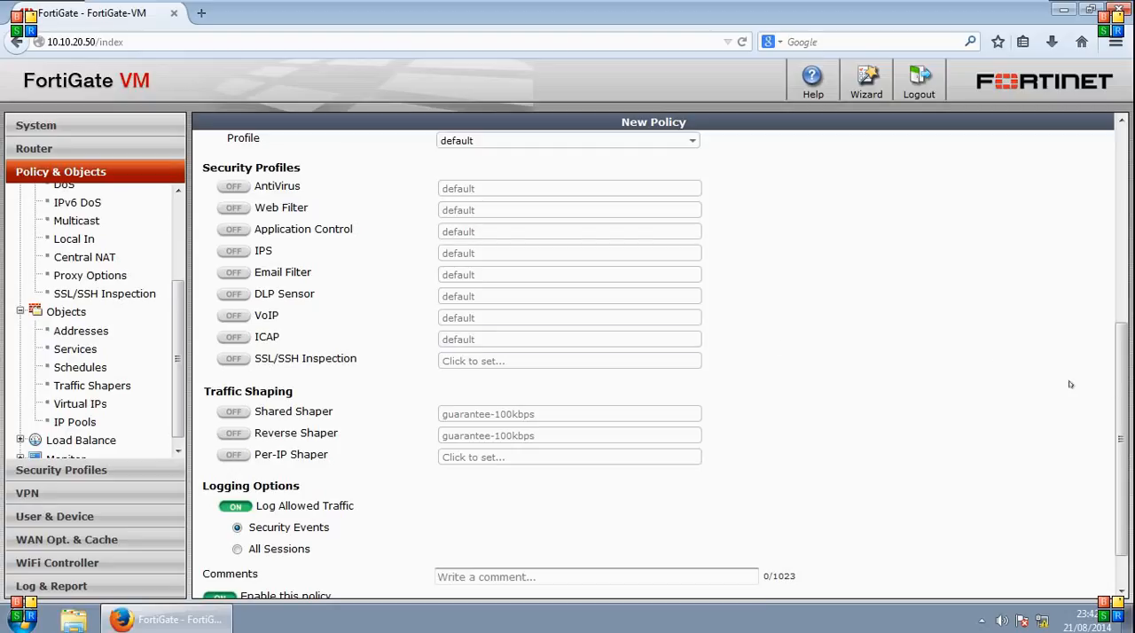
pyautogui.scroll(-1, 1120, 391)
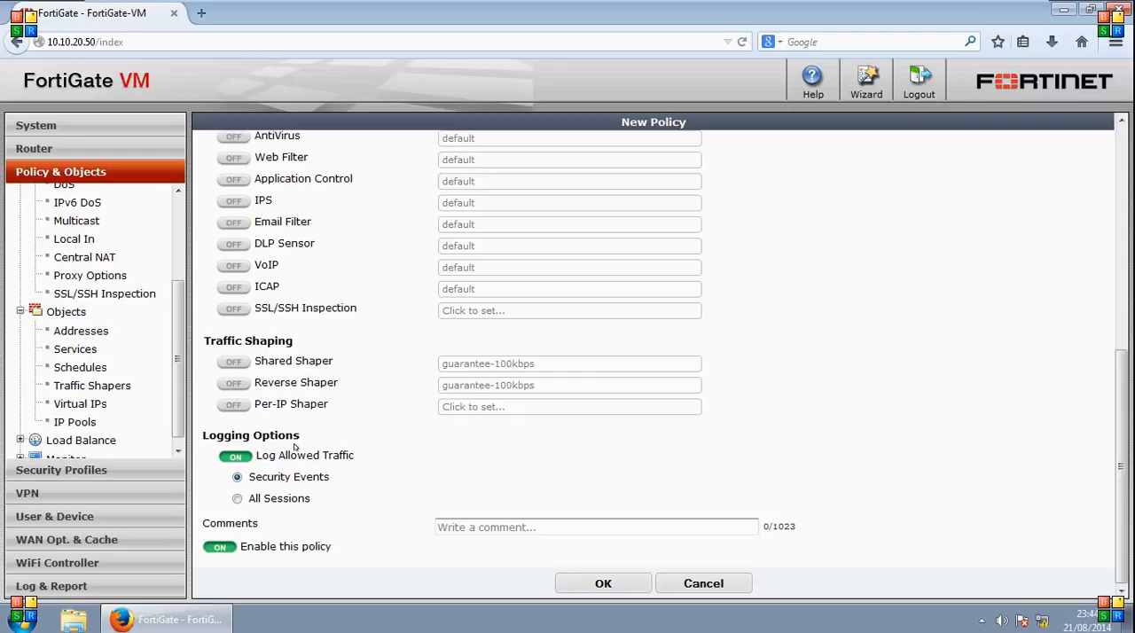
pyautogui.click(235, 457)
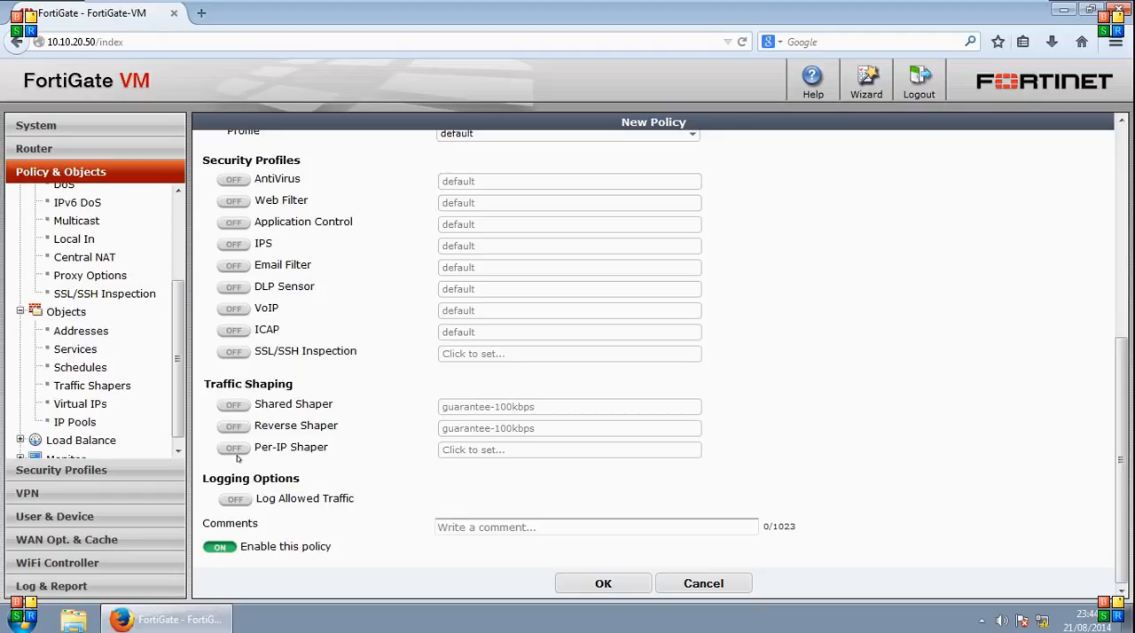
pyautogui.click(232, 501)
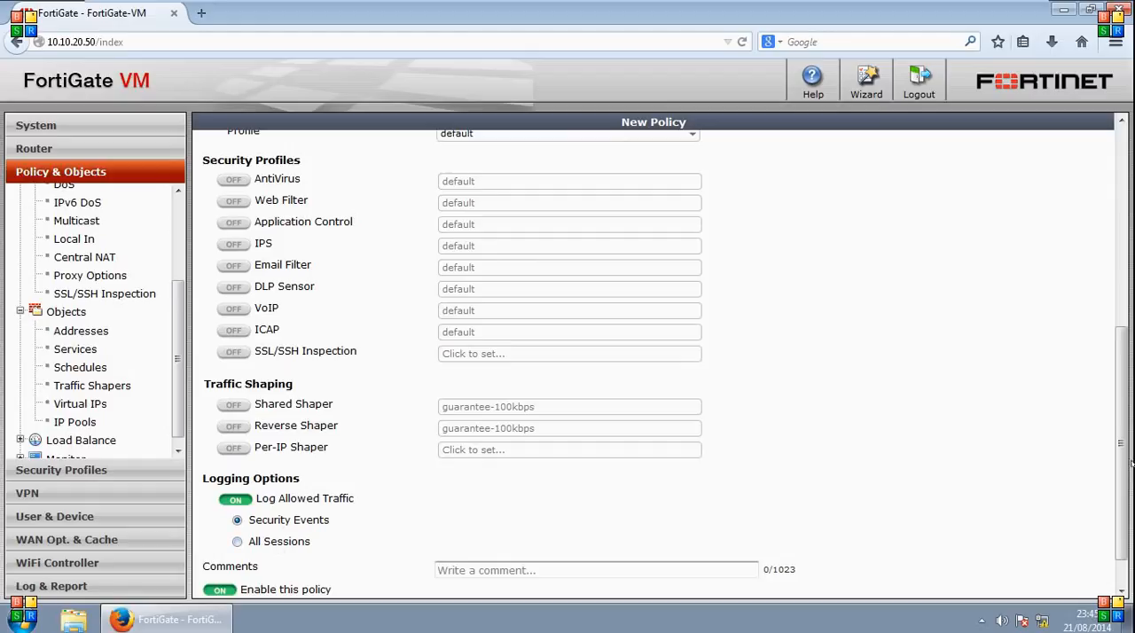
pyautogui.scroll(-1, 1046, 458)
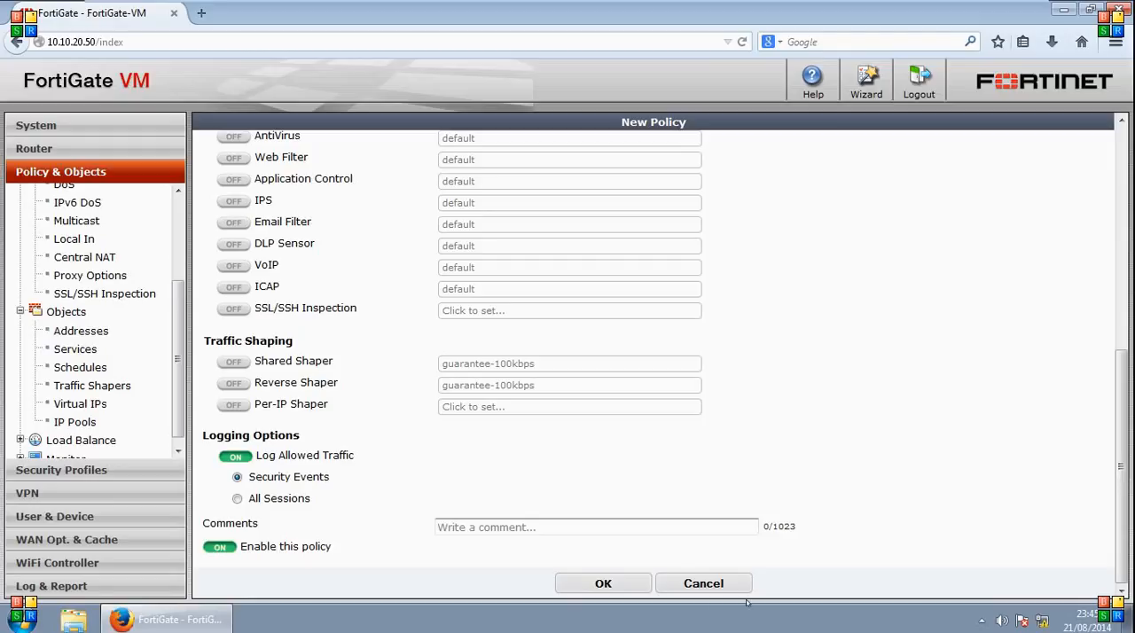
# - Check the policy's comment field and enable switch, and try to save the new policy
pyautogui.click(548, 528)
pyautogui.click(215, 547)
pyautogui.click(215, 547)
pyautogui.click(603, 583)
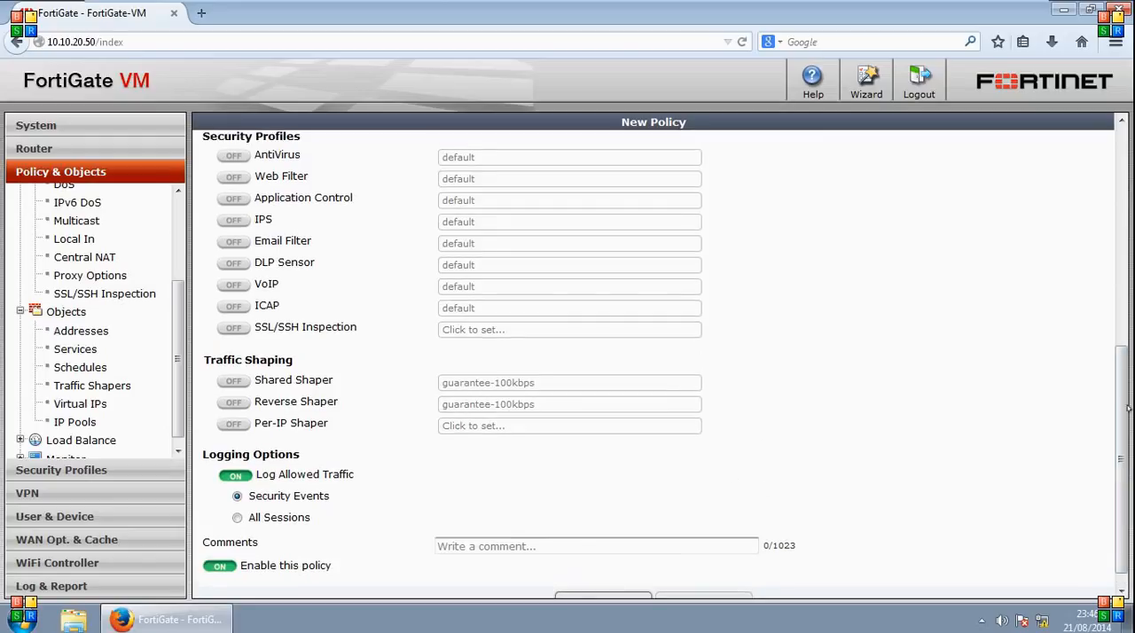
# - Set the new policy's services to HTTP and DNS
pyautogui.moveTo(1129, 408); pyautogui.dragTo(1130, 184)
pyautogui.scroll(-1, 521, 255)
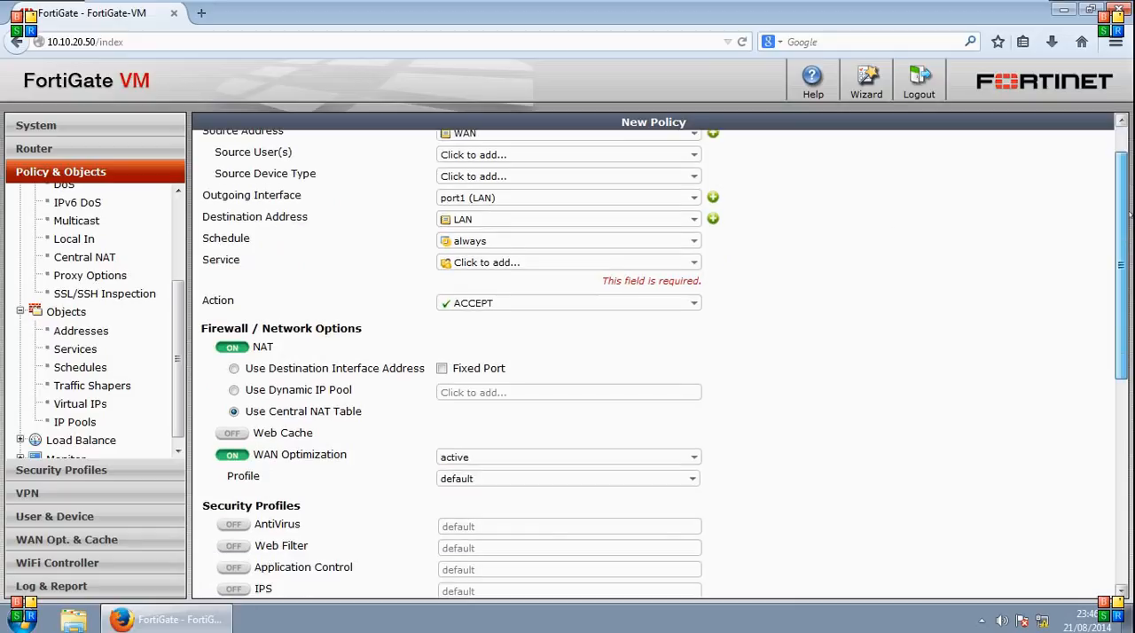
pyautogui.click(691, 262)
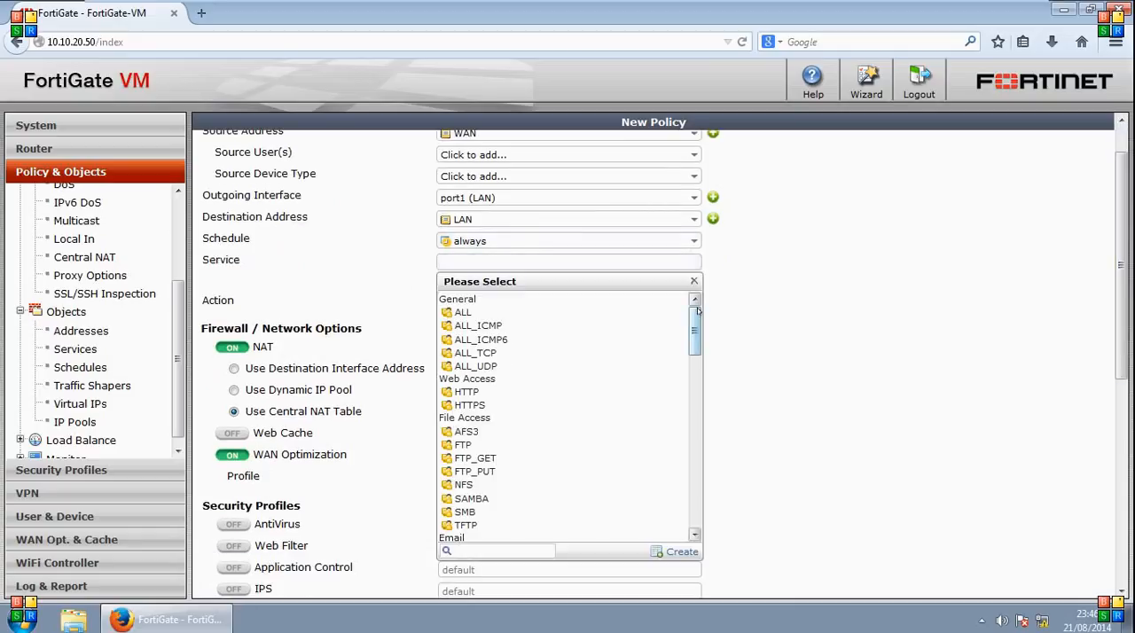
pyautogui.scroll(-2, 697, 328)
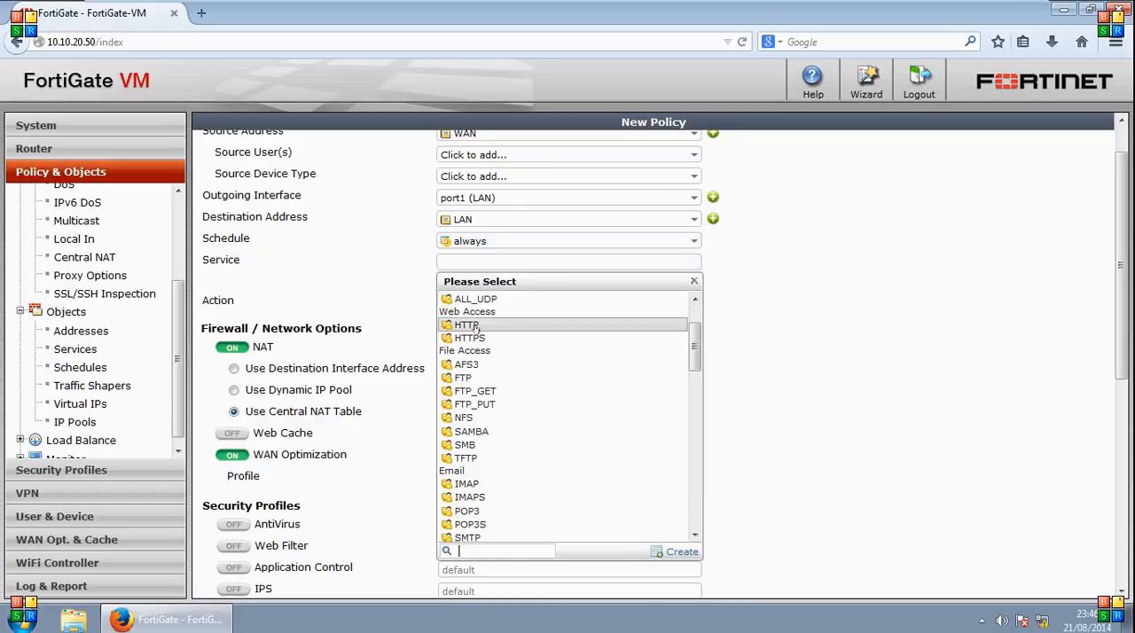
pyautogui.scroll(2, 695, 356)
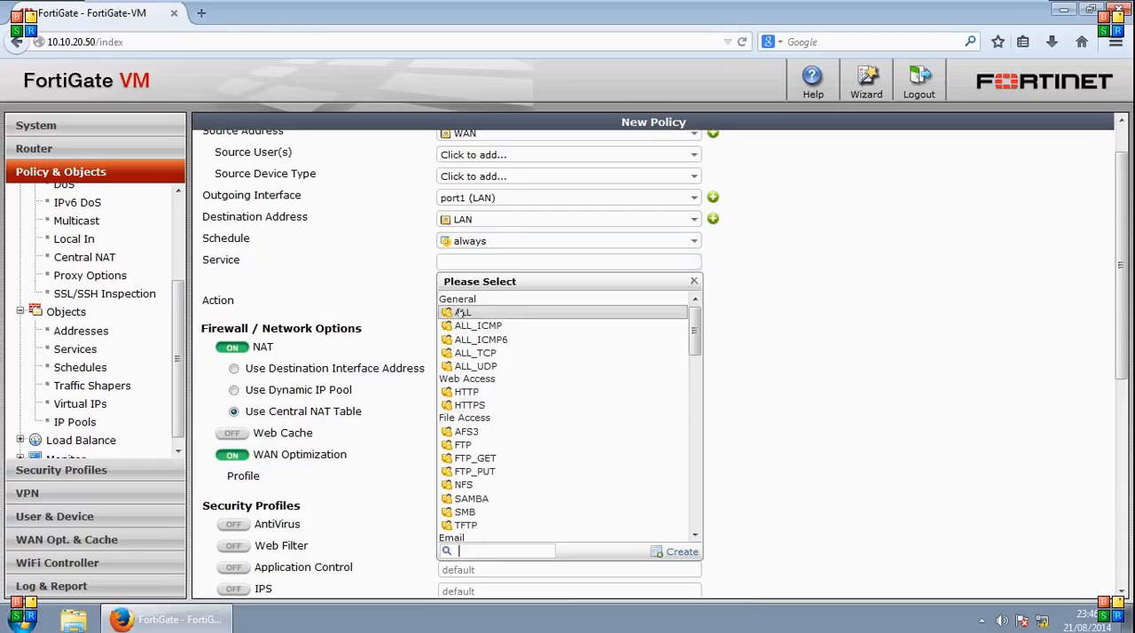
pyautogui.moveTo(692, 335); pyautogui.dragTo(692, 353)
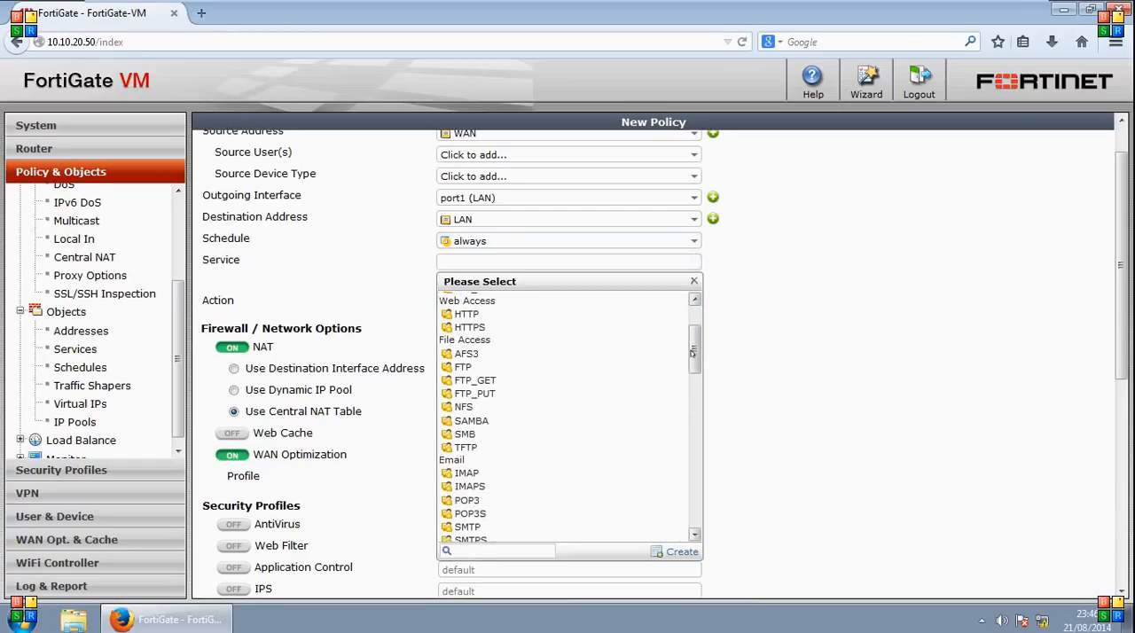
pyautogui.scroll(1, 497, 372)
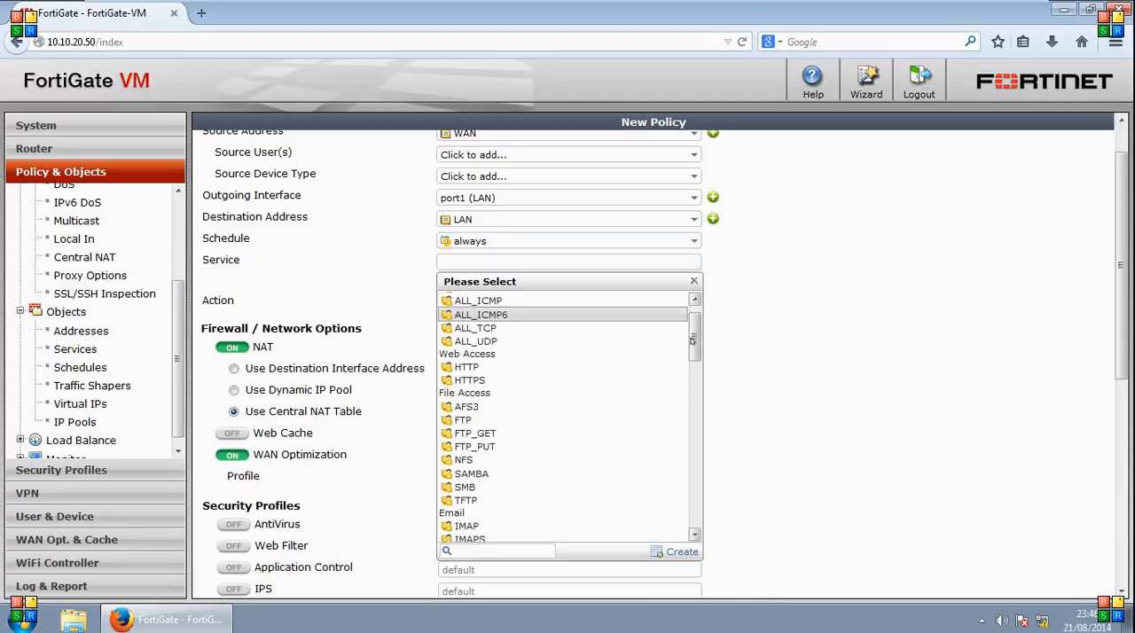
pyautogui.click(479, 374)
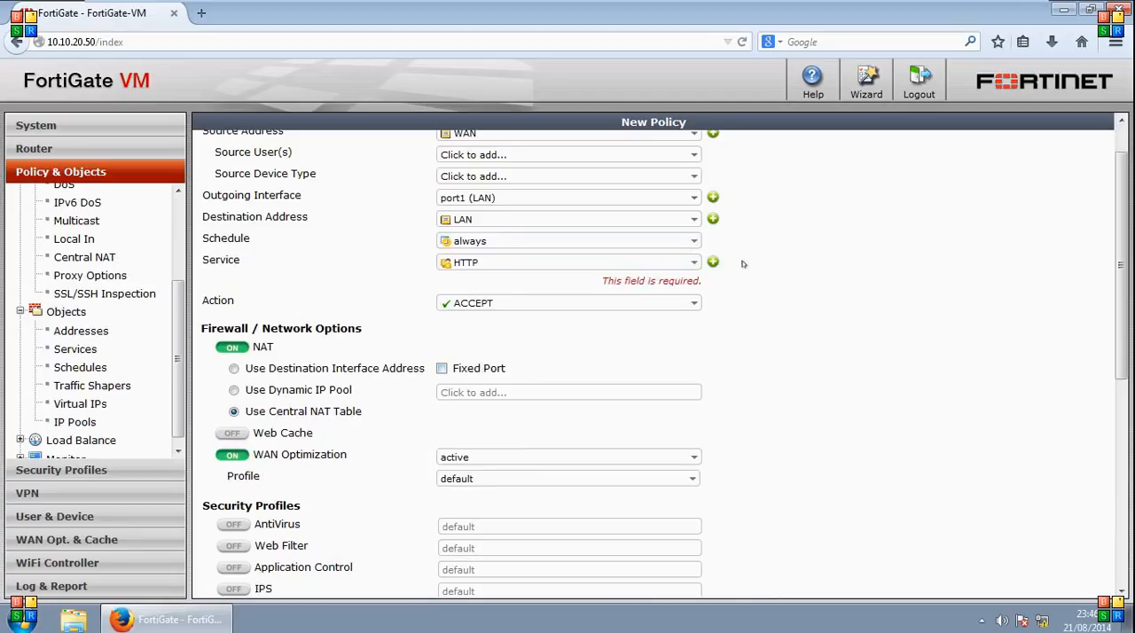
pyautogui.click(713, 262)
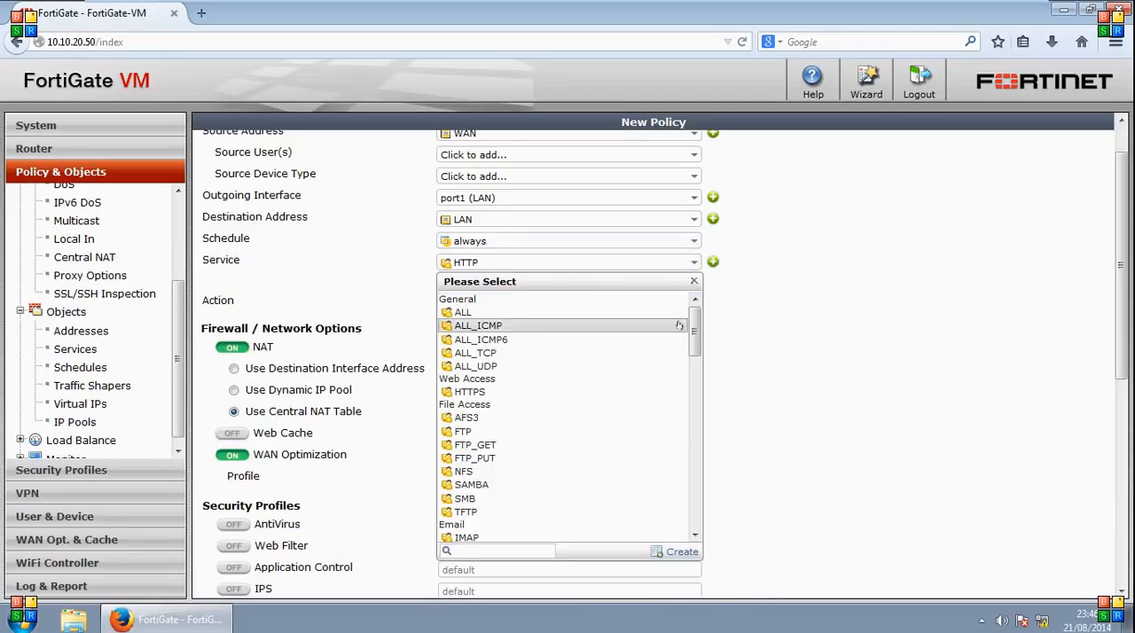
pyautogui.moveTo(695, 328); pyautogui.dragTo(695, 379)
pyautogui.click(466, 454)
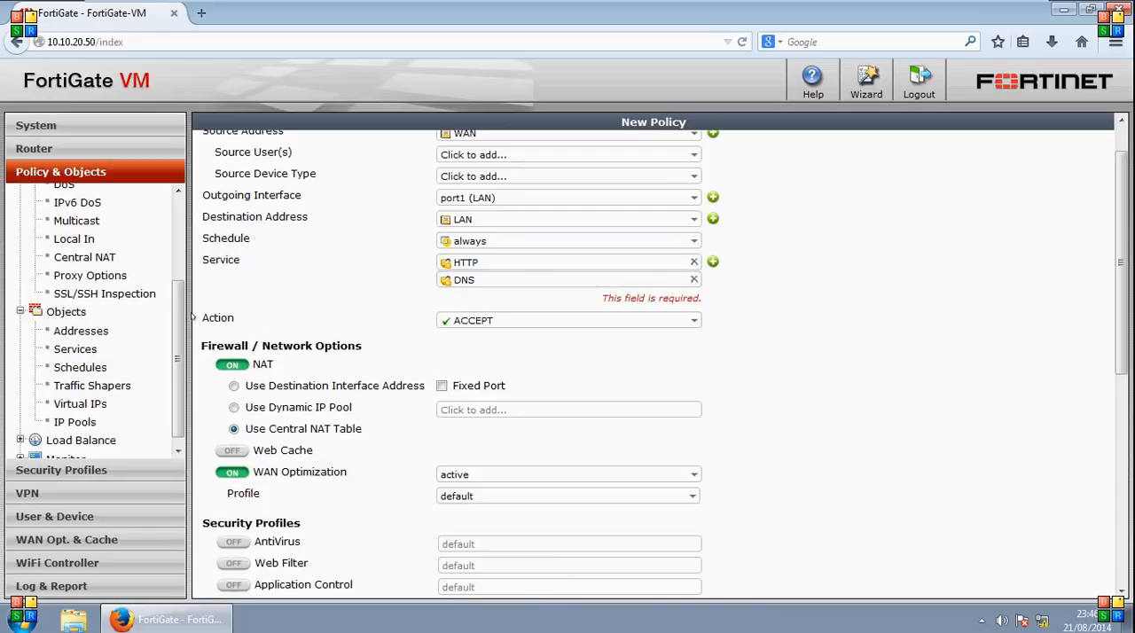
# - Save the new policy and expand the port2 (WAN) - port1 (LAN) and port2 (WAN) - port3 (DMZ) sections of the policy list
pyautogui.scroll(-1, 177, 329)
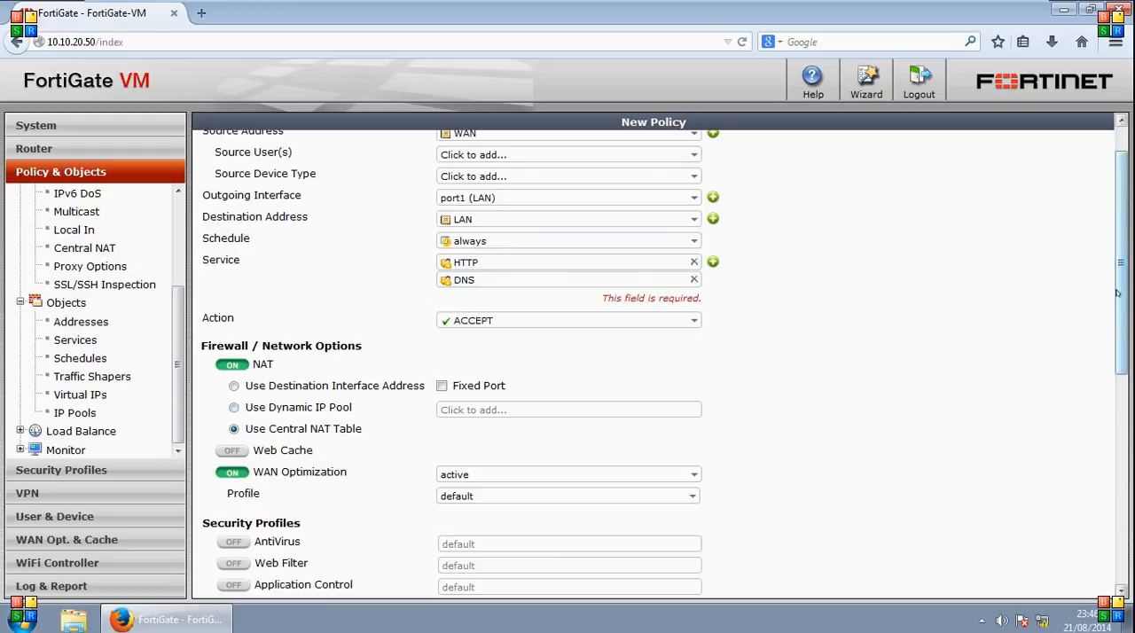
pyautogui.scroll(-2, 1119, 319)
pyautogui.scroll(-7, 1121, 340)
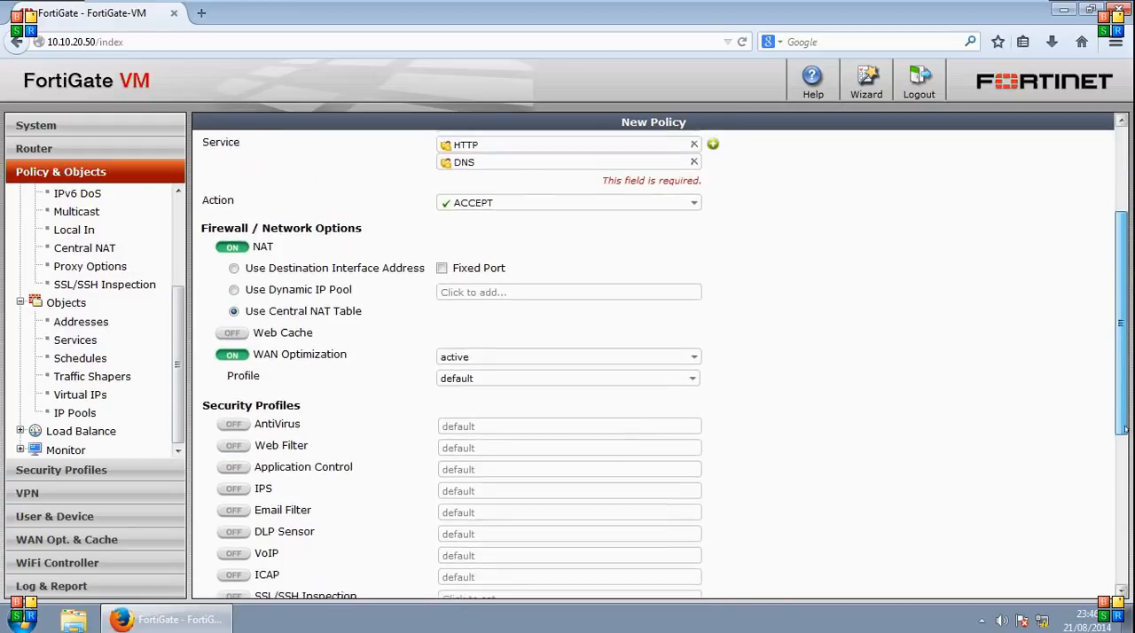
pyautogui.click(622, 584)
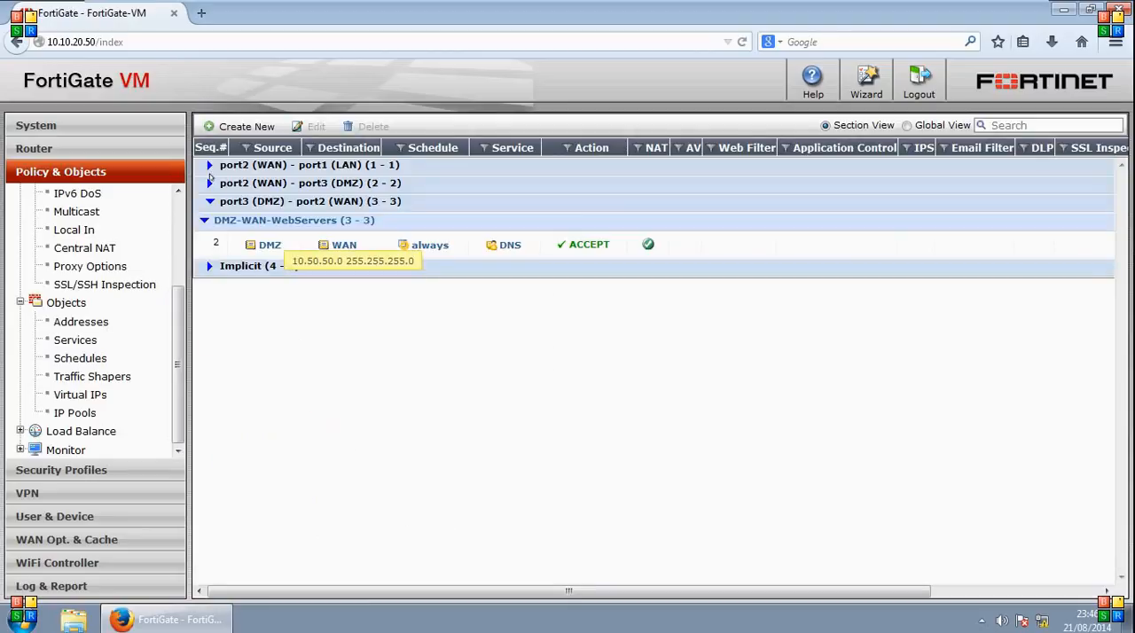
pyautogui.click(208, 166)
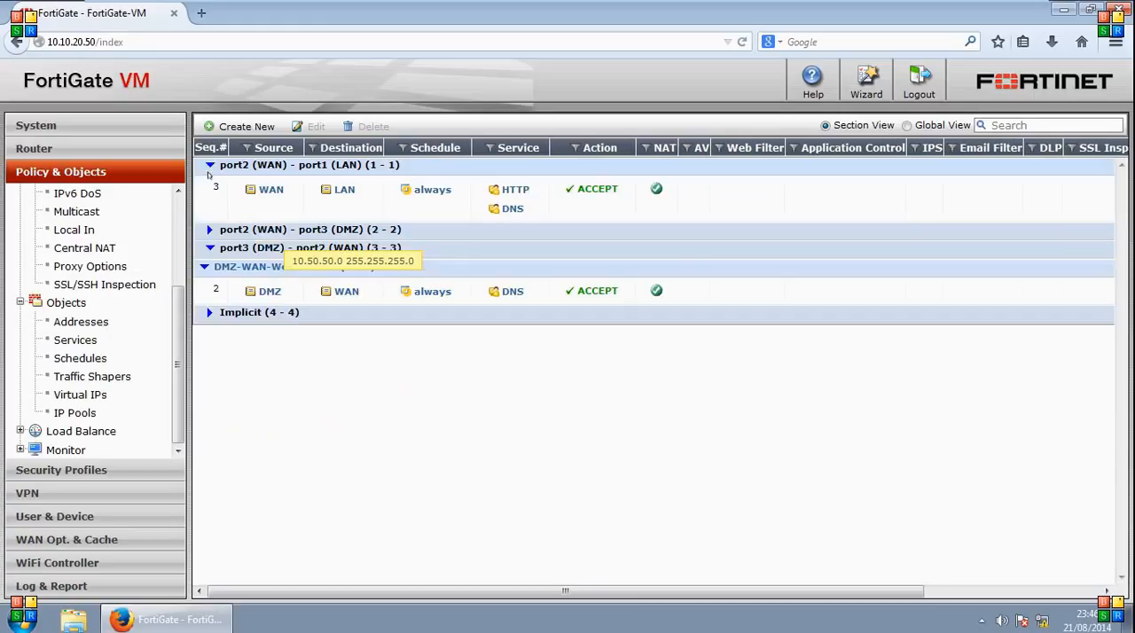
pyautogui.click(208, 229)
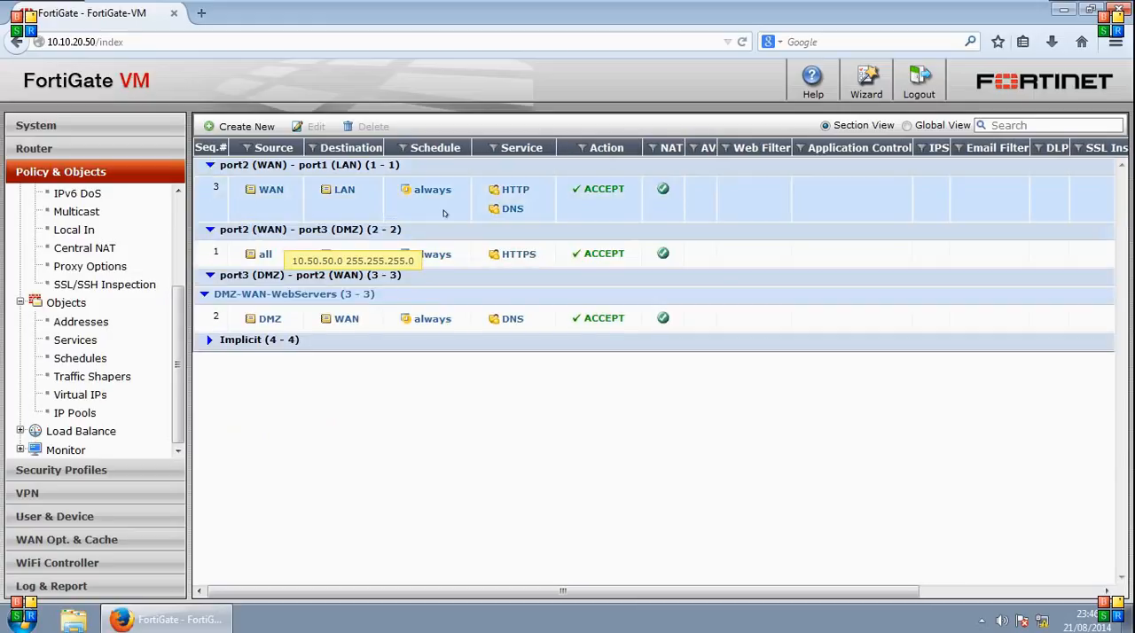